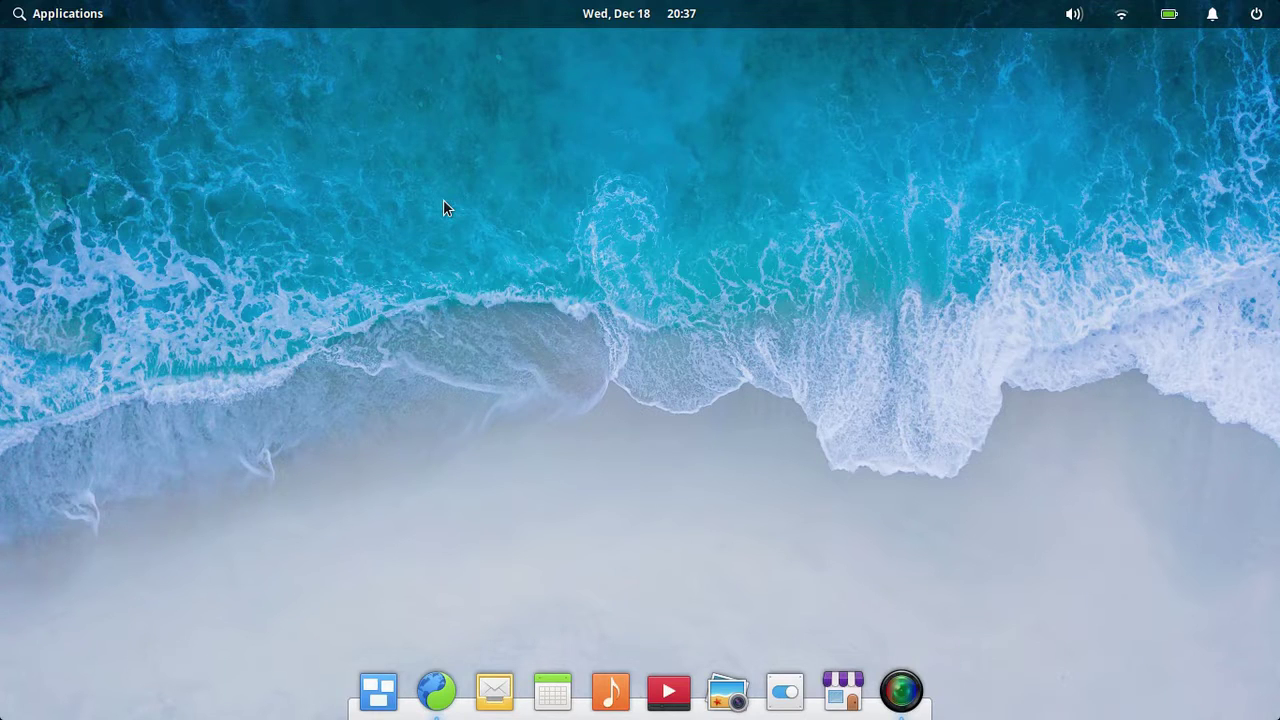
Open a terminal and check memory usage with free -m and the kernel version with uname -r
key("super+t")
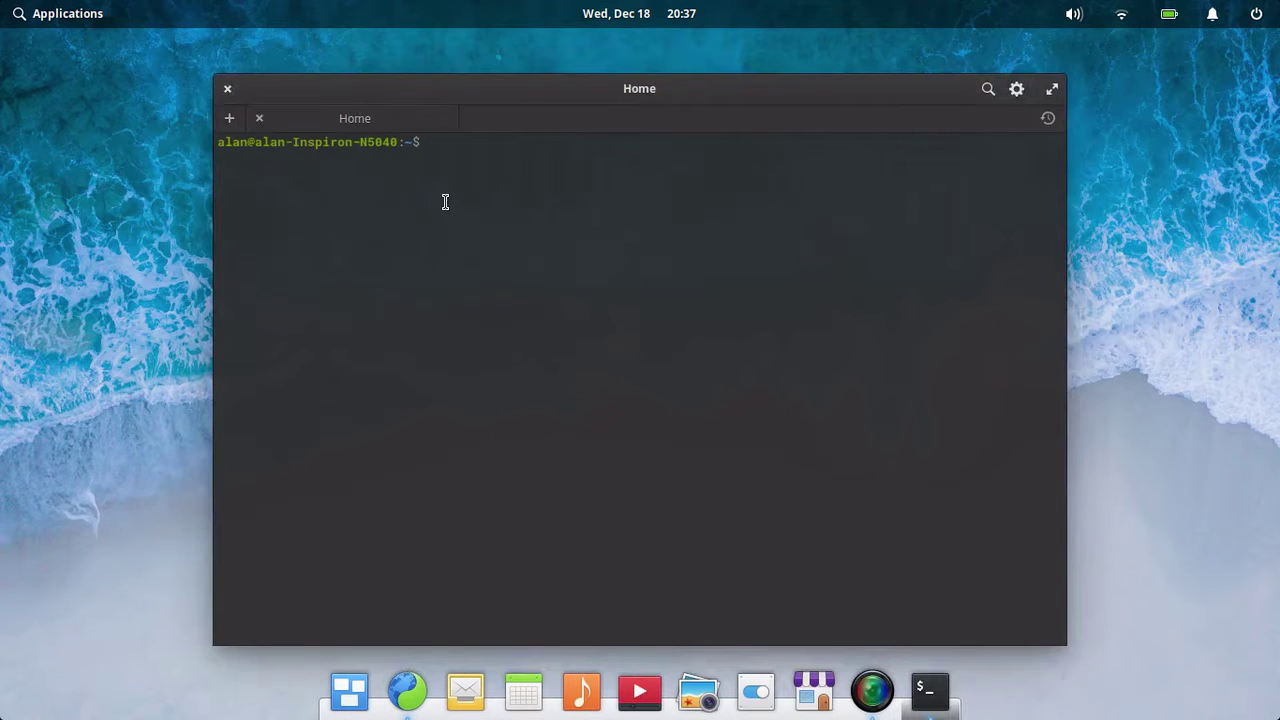
type("free -m")
key("Return")
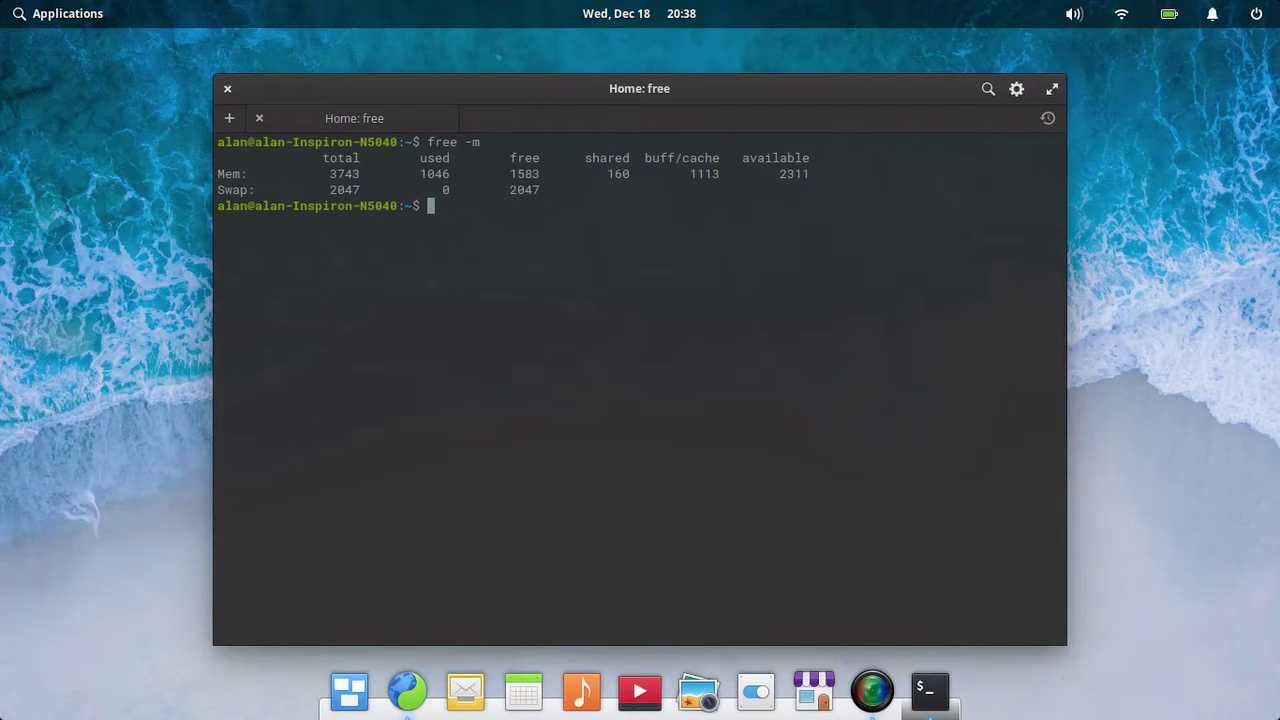
type("uname -r")
key("Return")
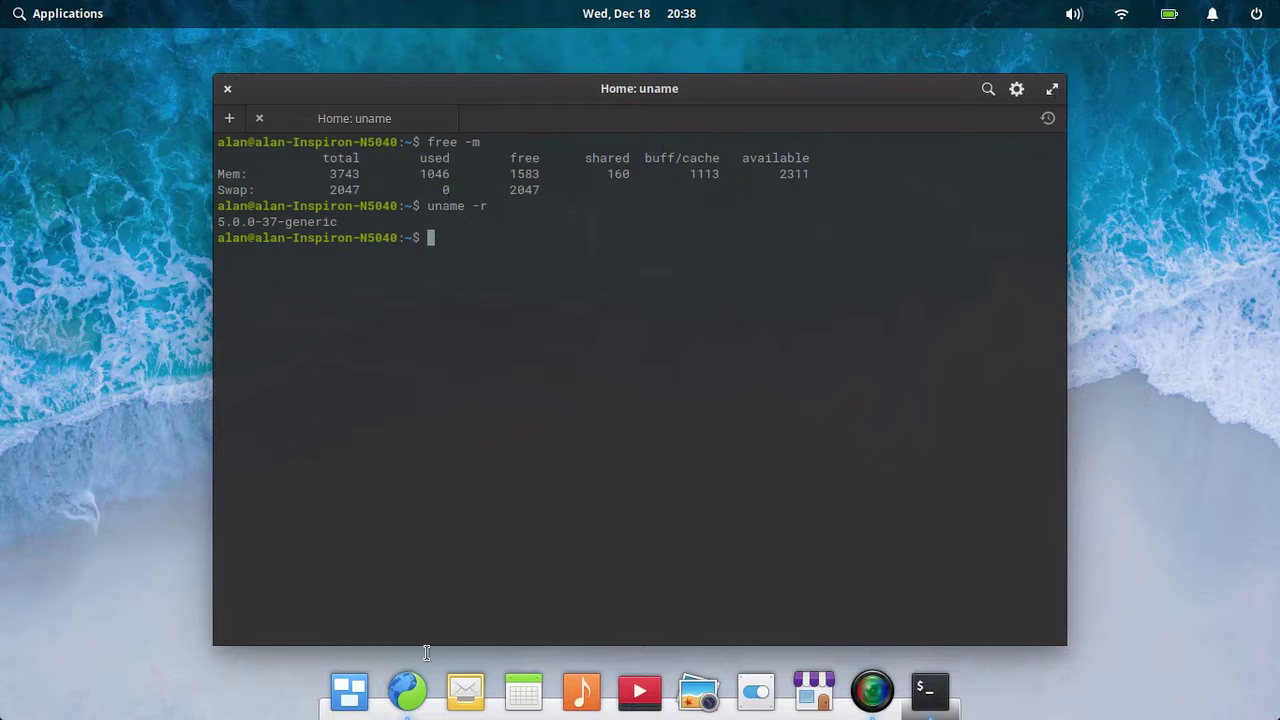
Switch to the web browser and start the elementary OS 5.1 Hera download from elementary.io with a custom price of $0
left_click(403, 714)
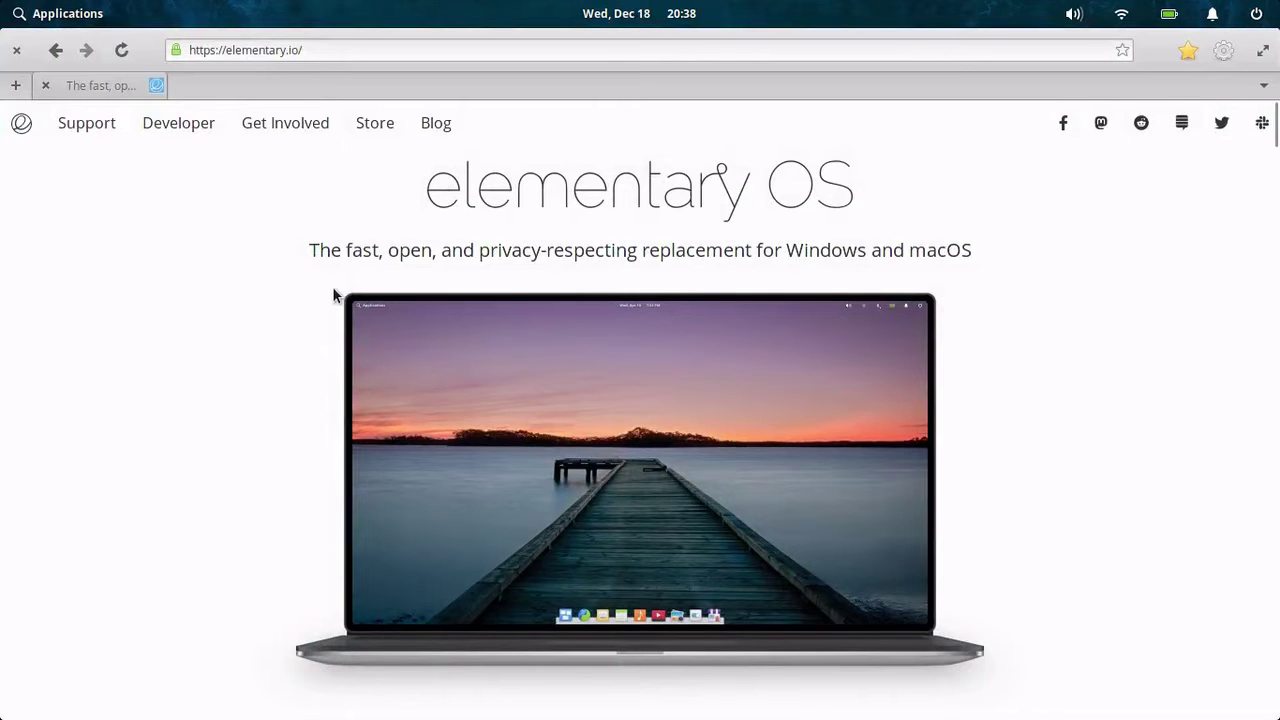
scroll(335, 285, "down", 2)
scroll(307, 265, "down", 3)
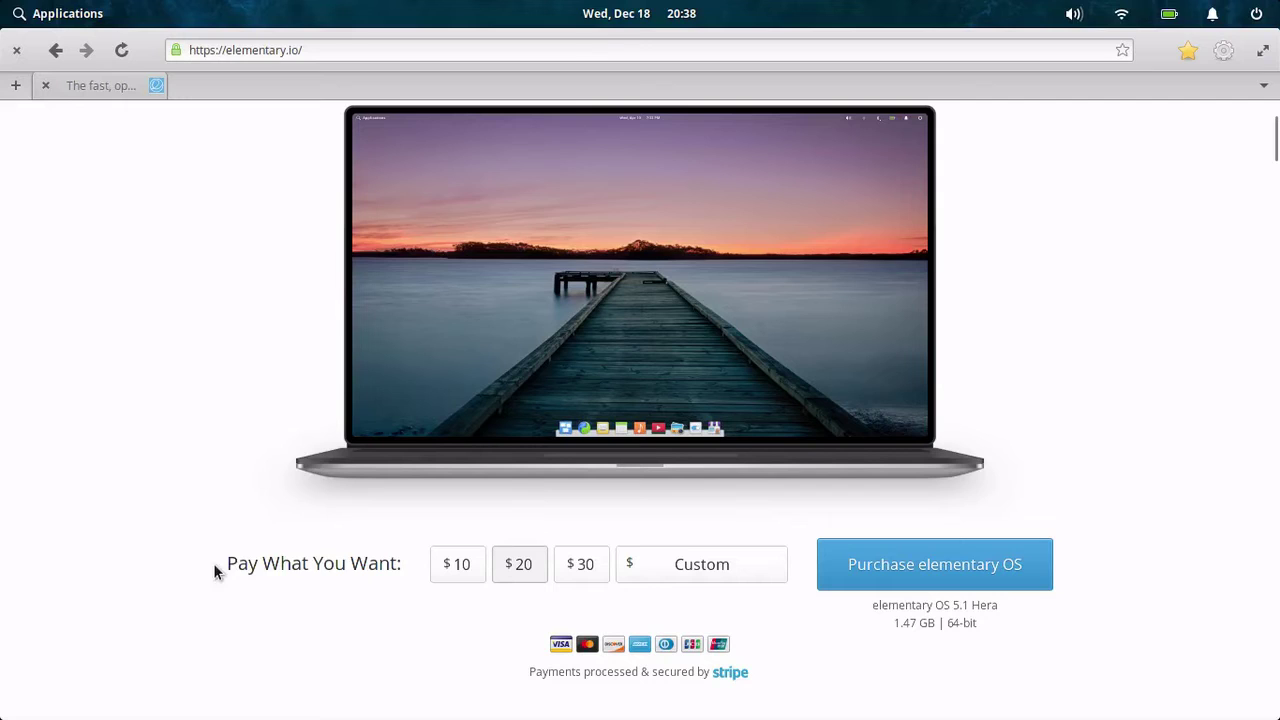
triple_click(391, 577)
left_click(381, 577)
left_click(717, 568)
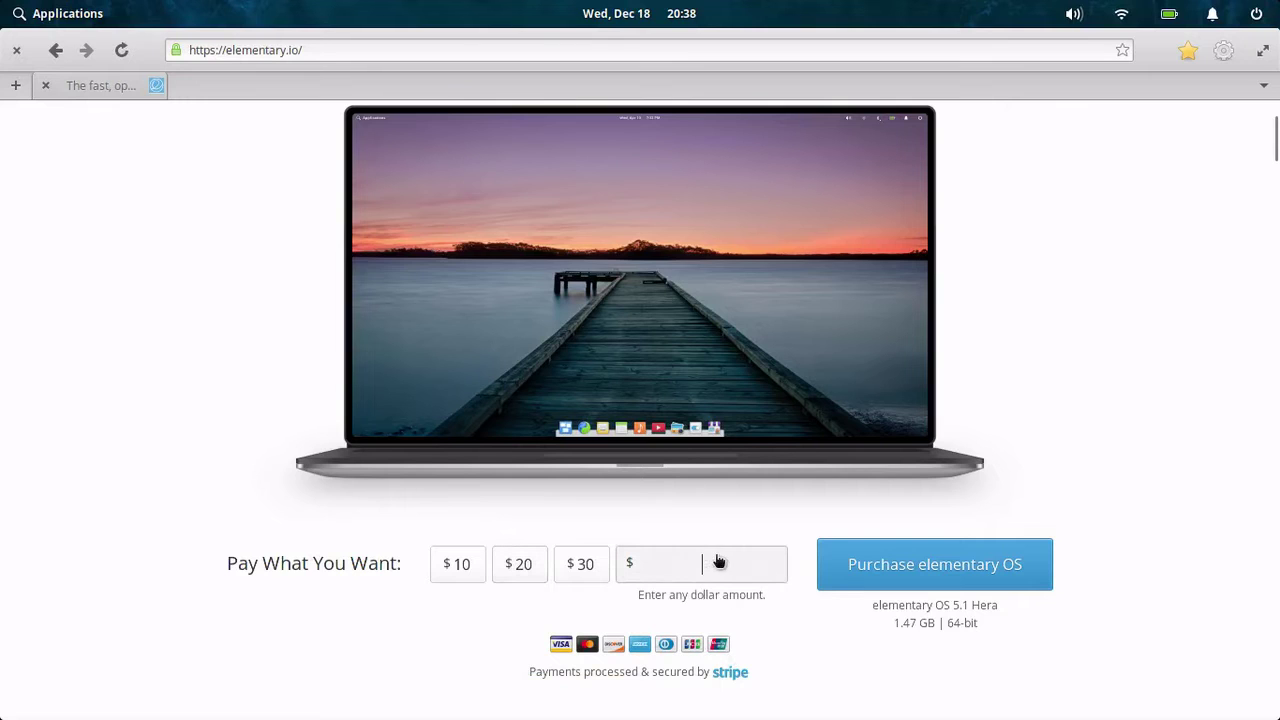
type("0")
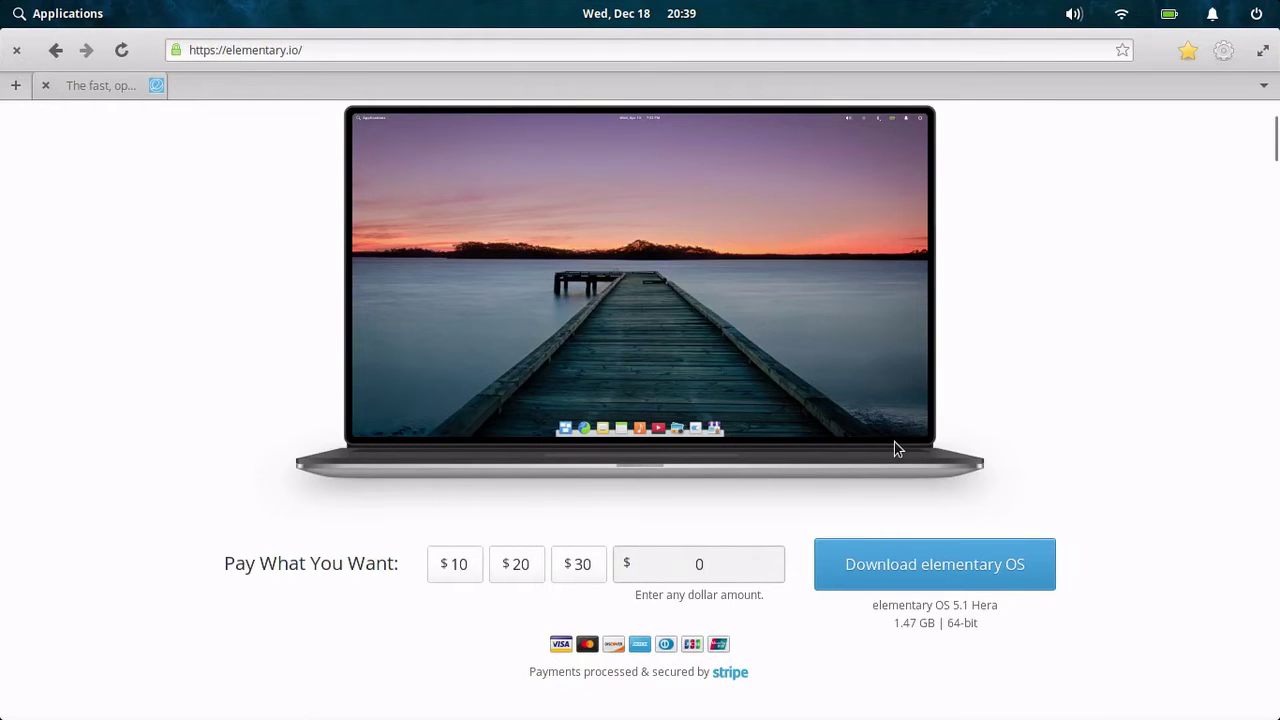
left_click(971, 566)
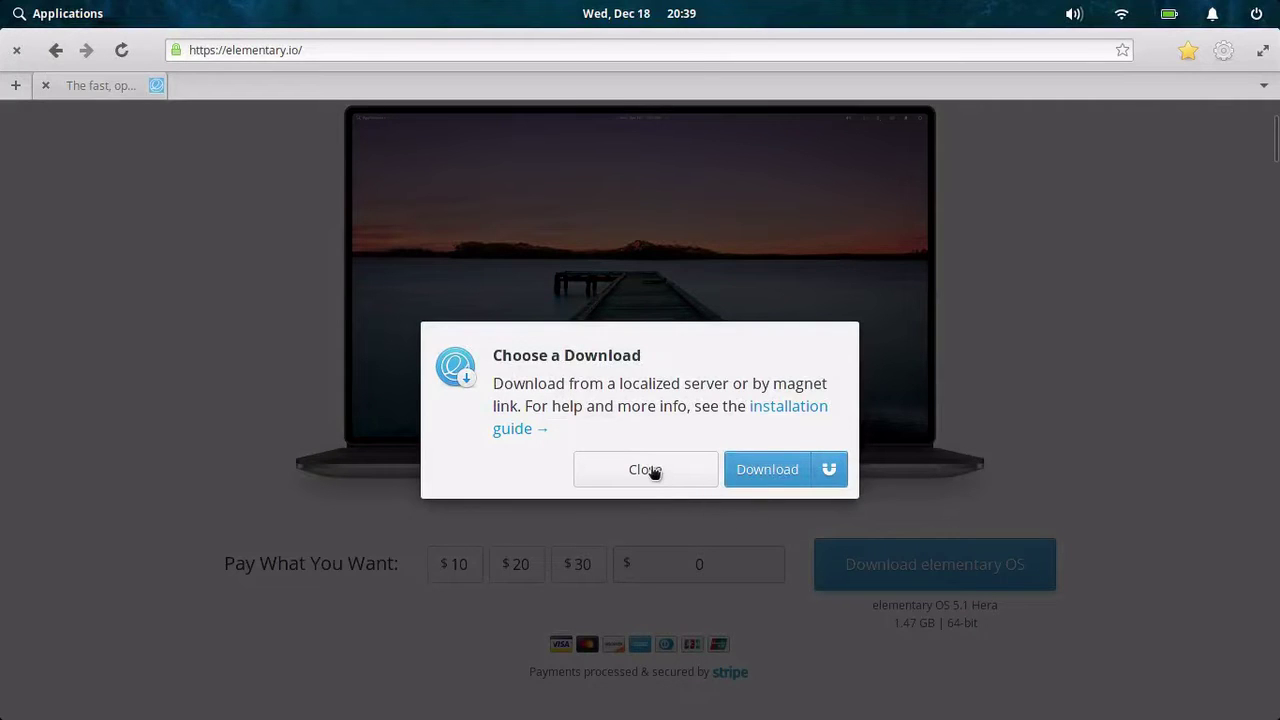
left_click(796, 469)
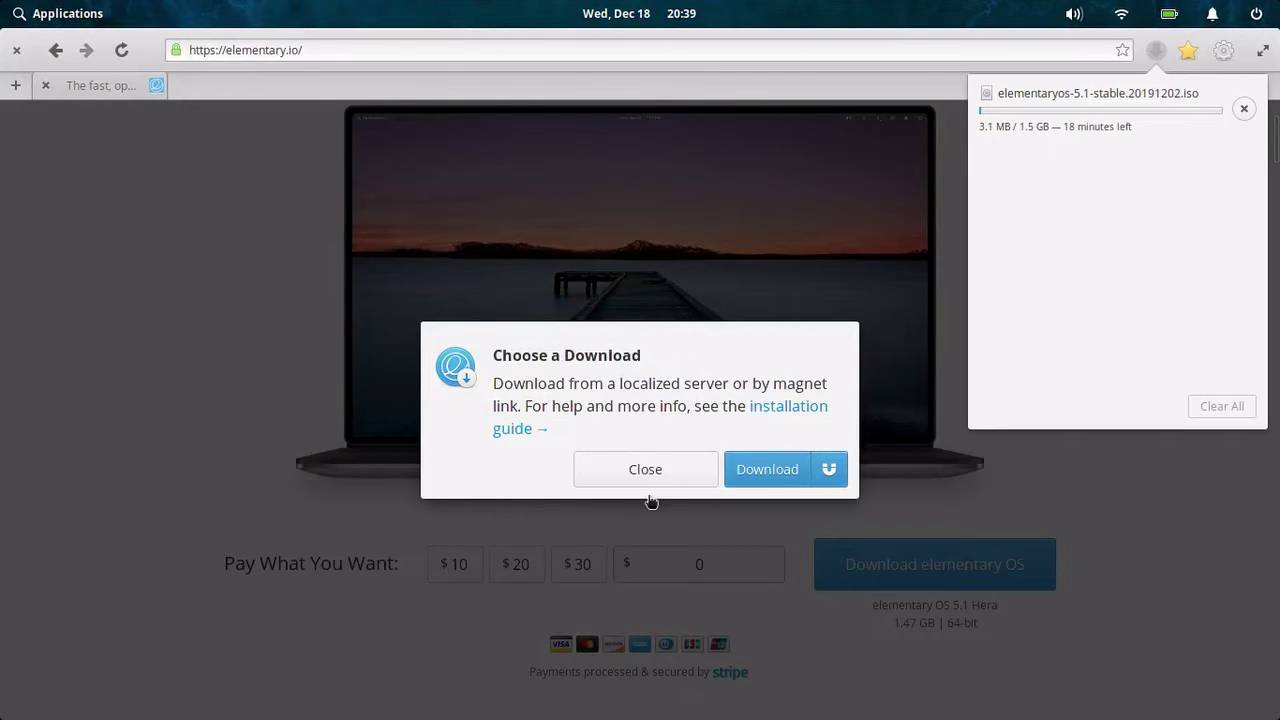
Dismiss the download dialog and cancel the ISO download, closing the browser and terminal windows
left_click(650, 482)
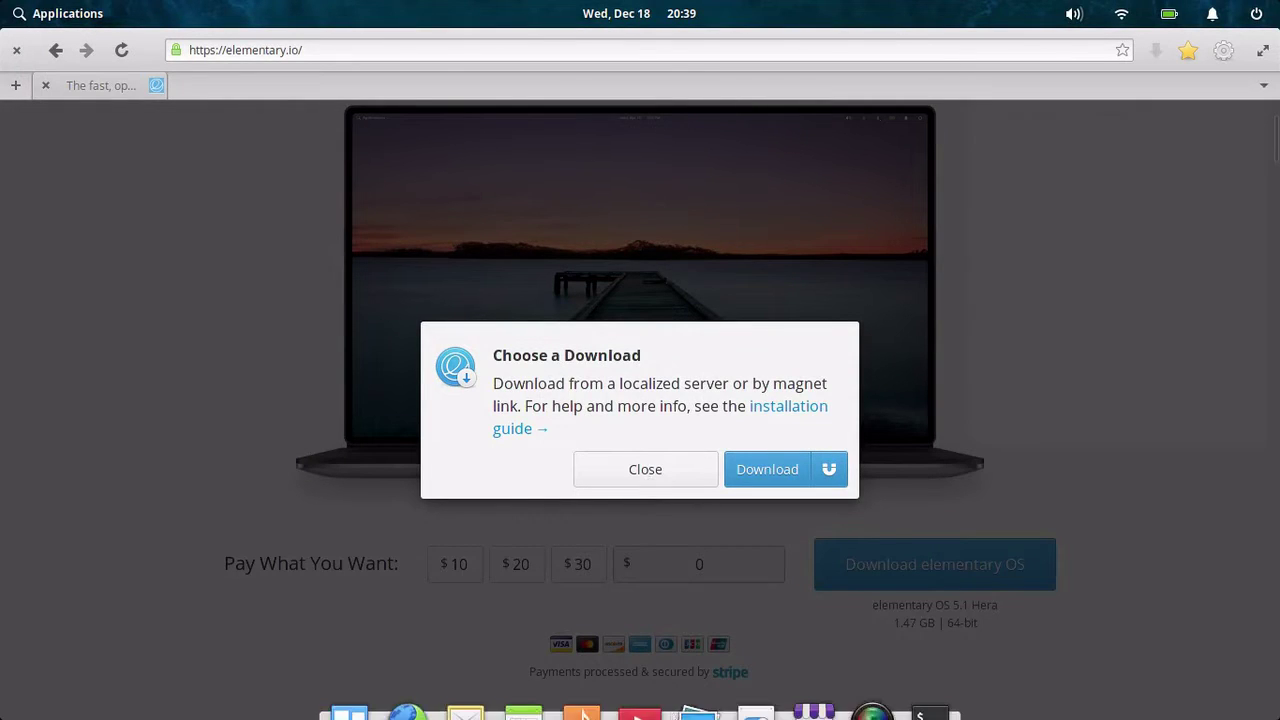
left_click(641, 476)
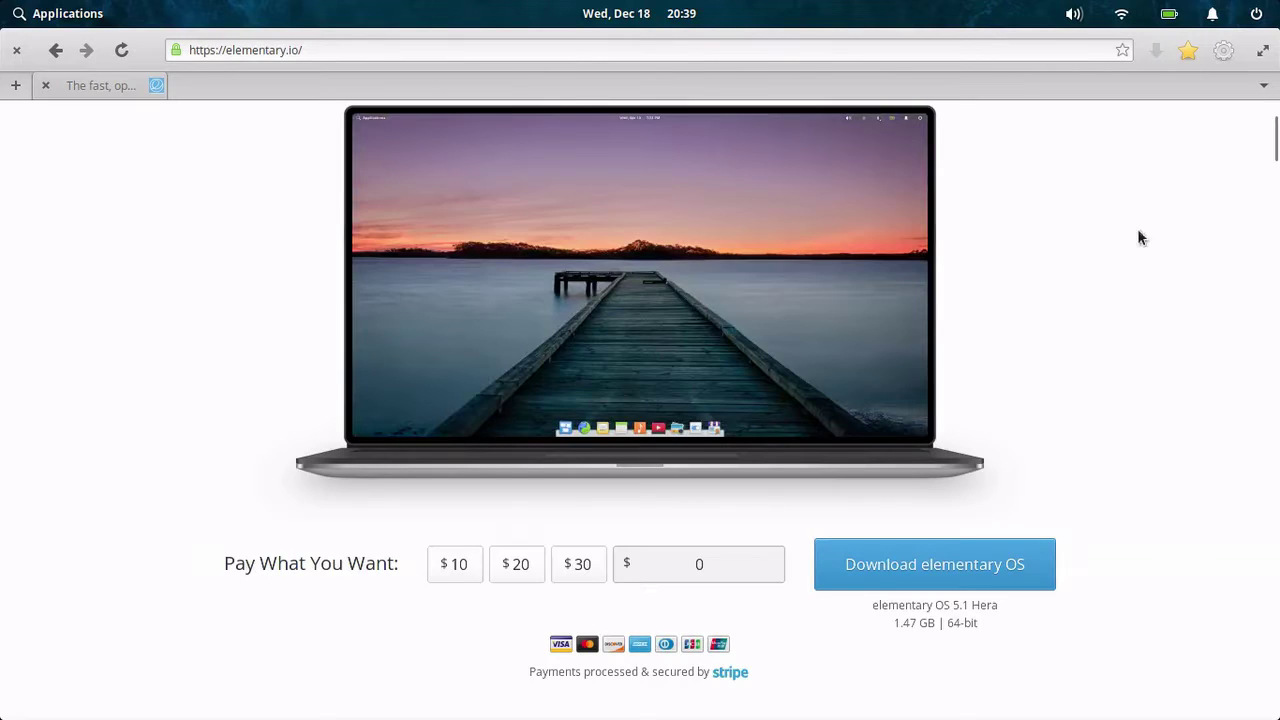
left_click(1157, 50)
left_click(1244, 109)
left_click(17, 53)
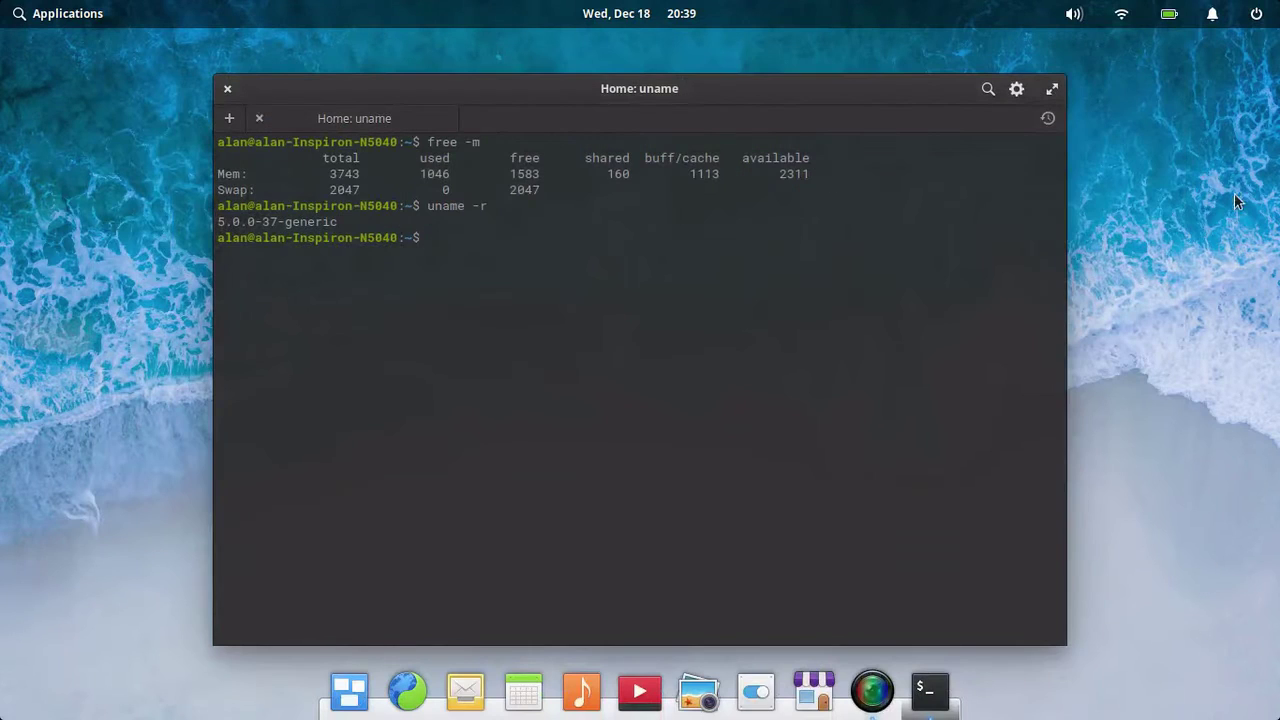
left_click(226, 92)
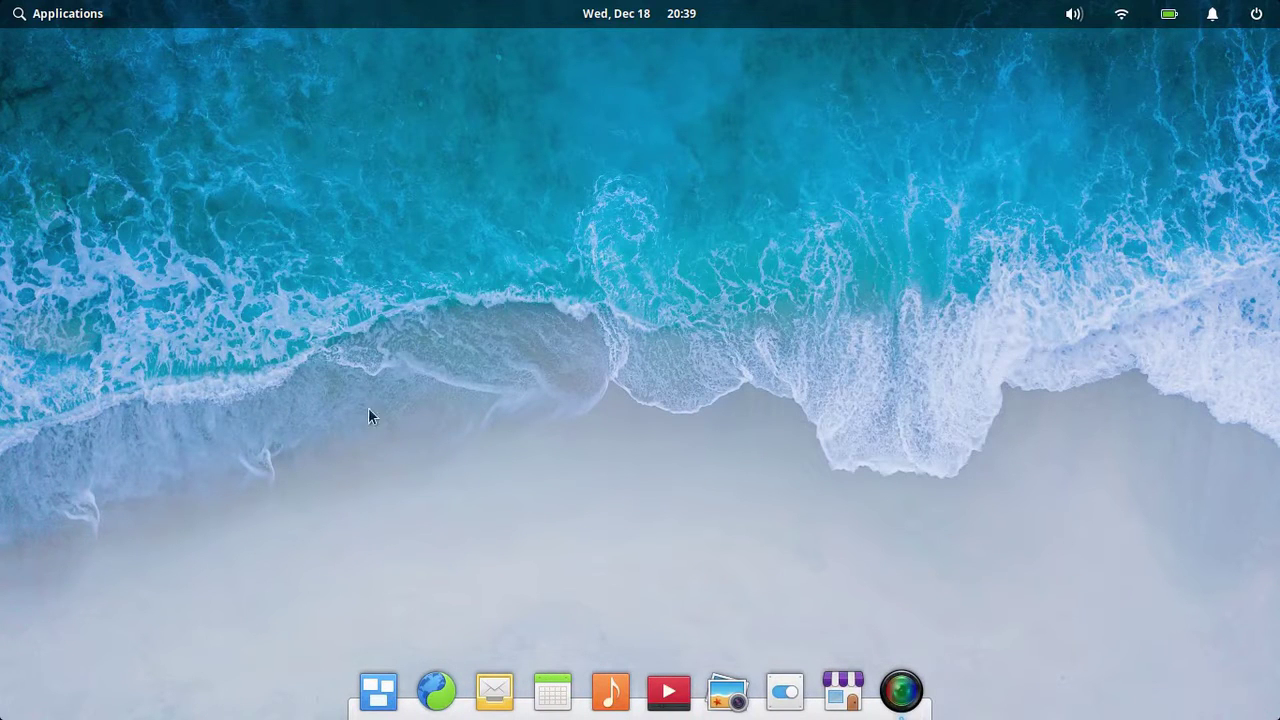
Examine the workspaces in the multitasking view, moving between the occupied and empty ones, and return to the desktop
left_click(376, 696)
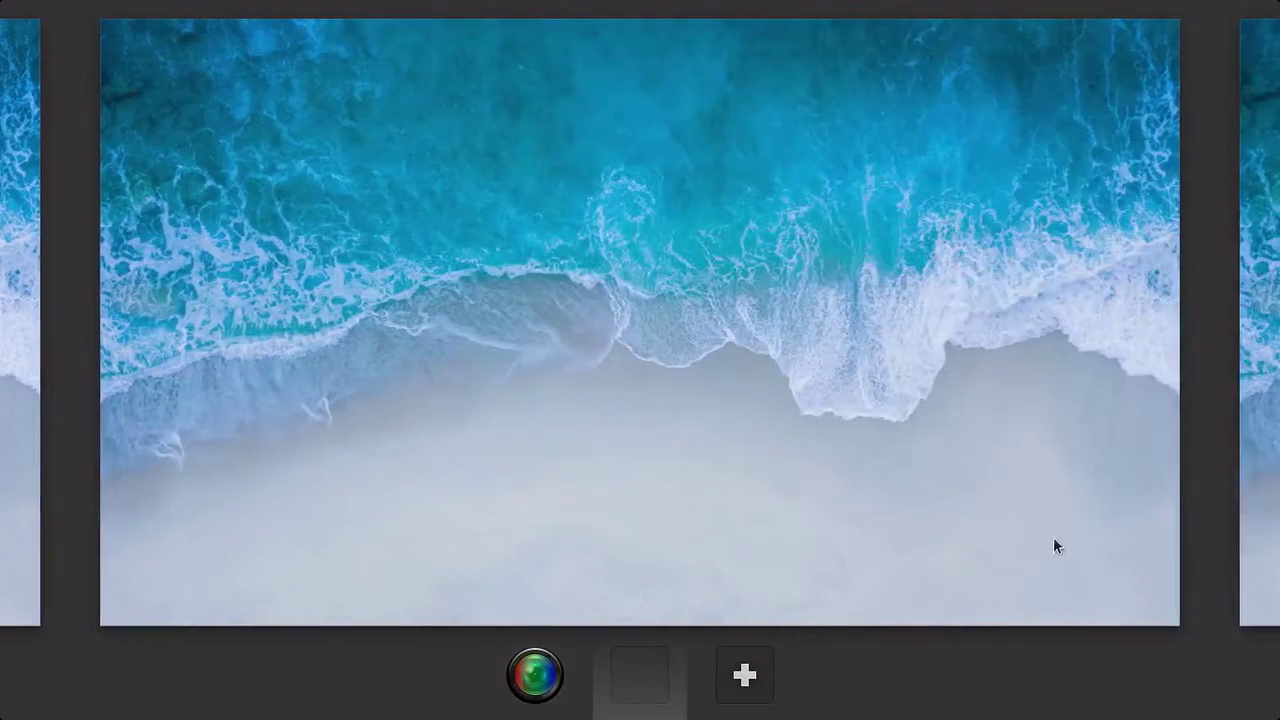
left_click(10, 410)
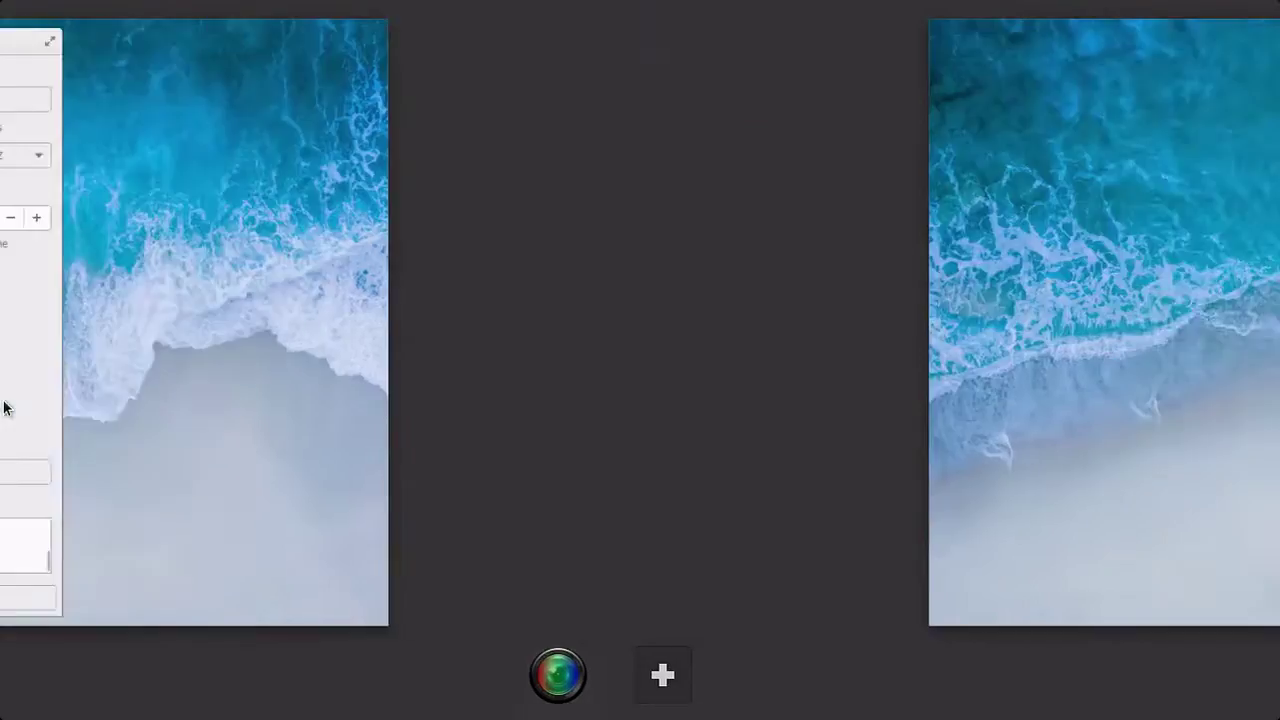
left_click(1248, 388)
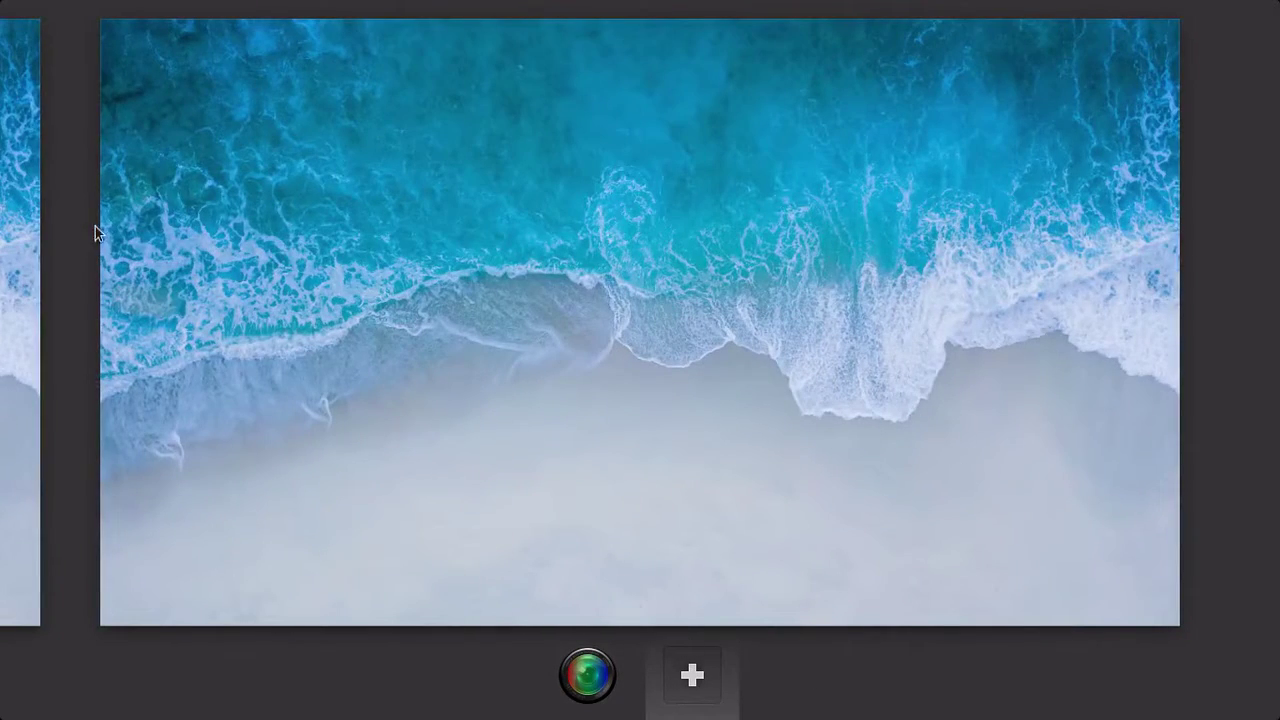
left_click(30, 252)
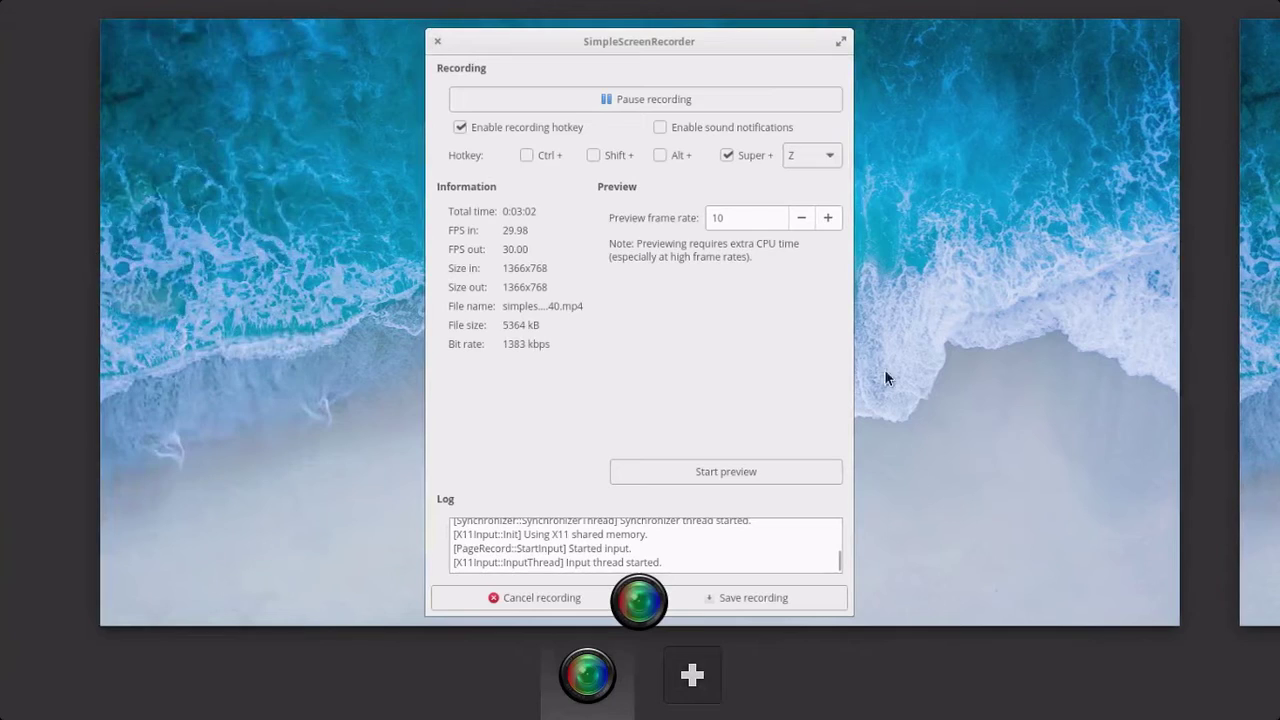
left_click(680, 677)
left_click(507, 370)
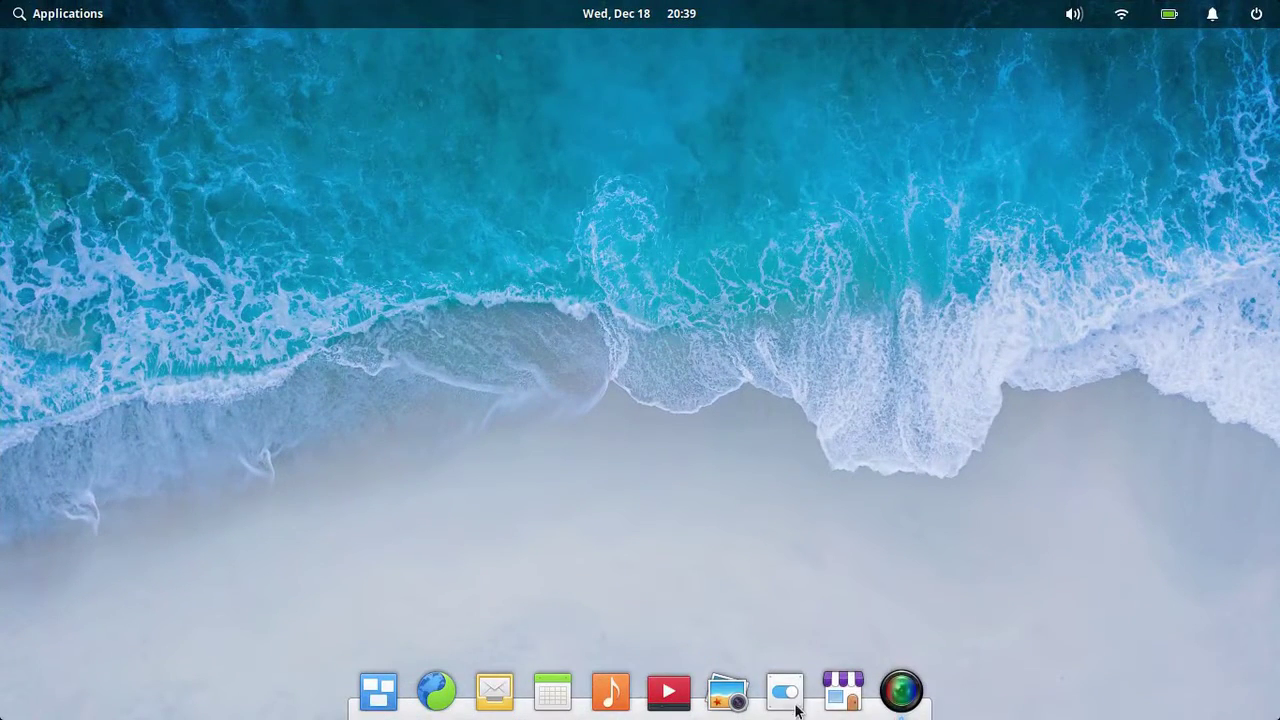
left_click(379, 692)
left_click(24, 352)
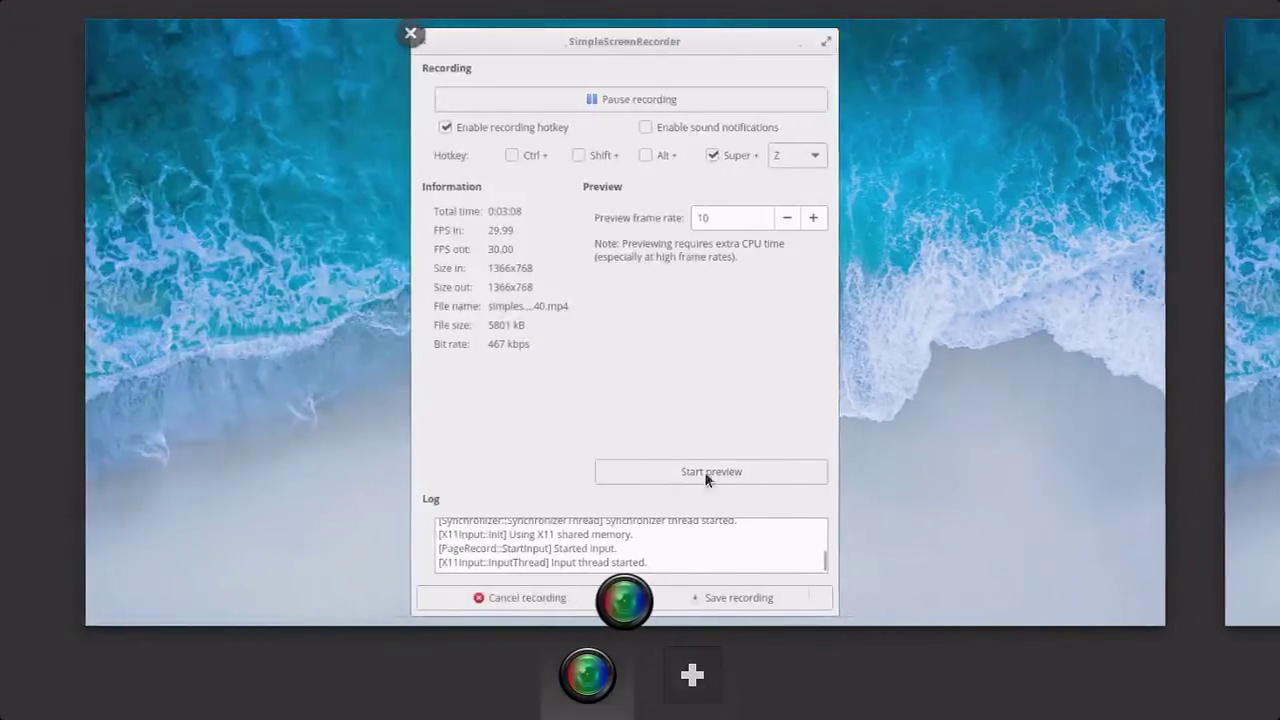
left_click(975, 328)
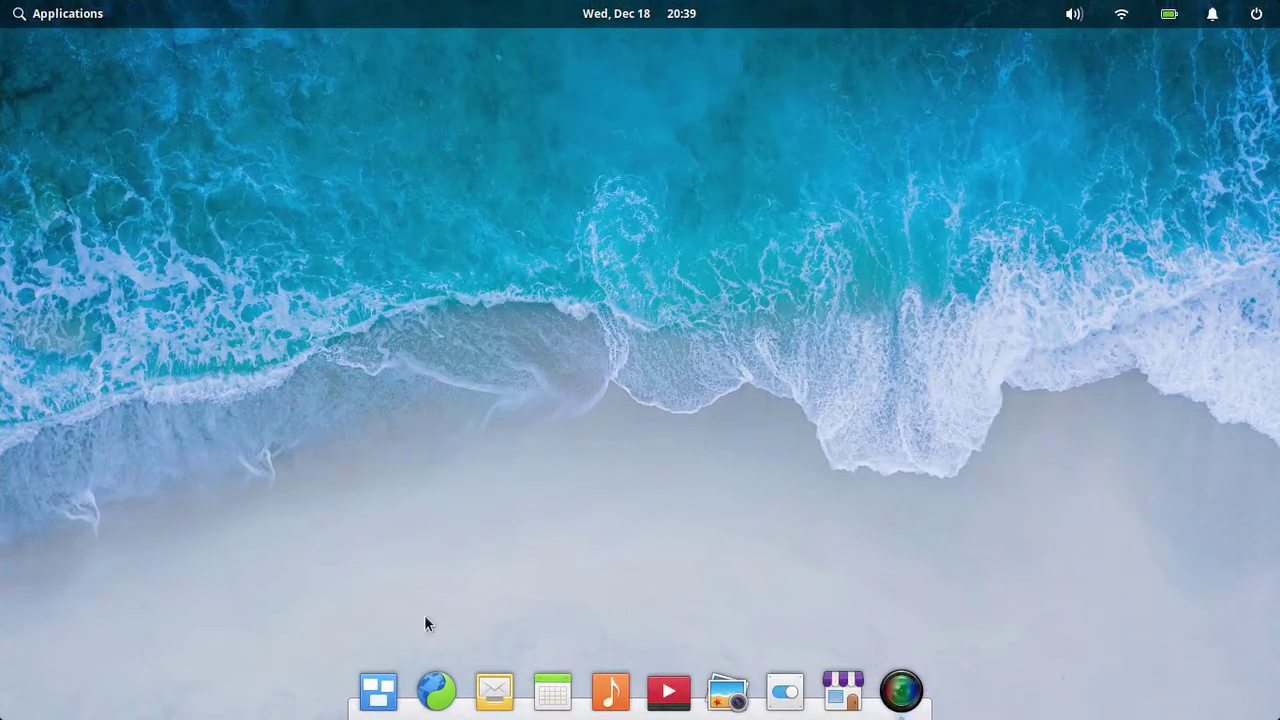
Open the web browser, look over the elementary.io home page, and close the browser
left_click(441, 684)
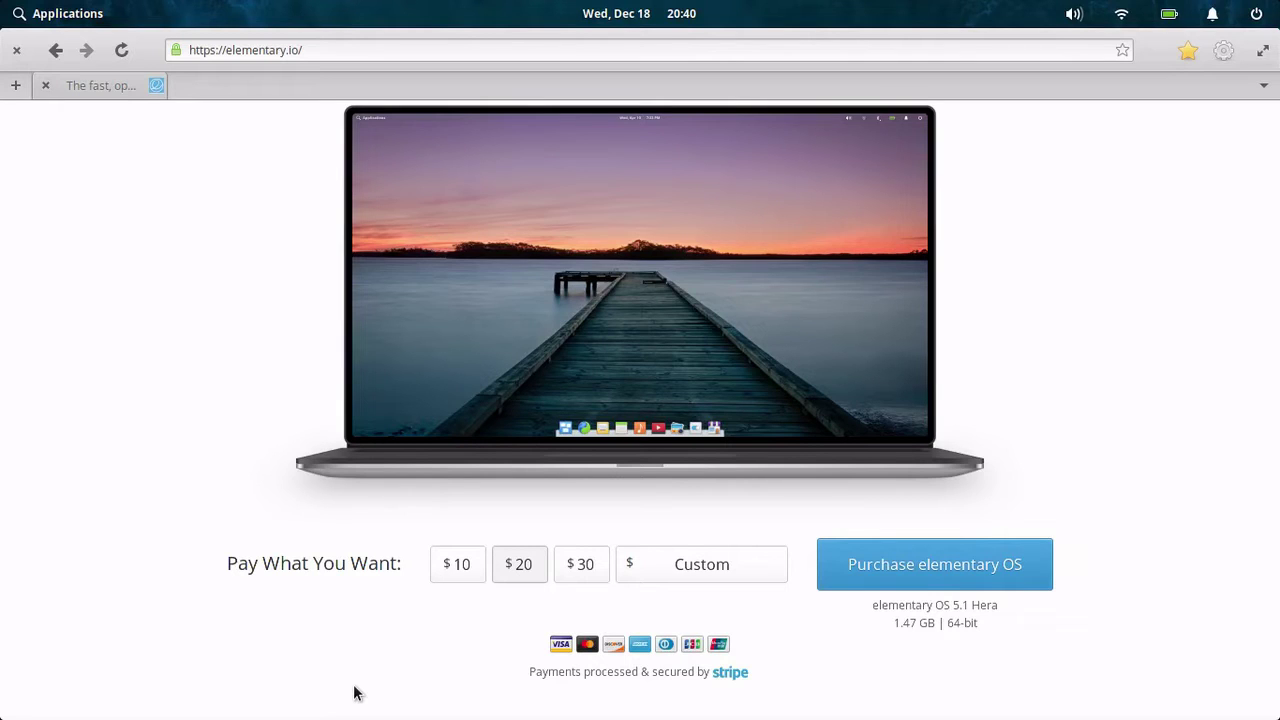
scroll(85, 340, "down", 3)
scroll(89, 336, "up", 2)
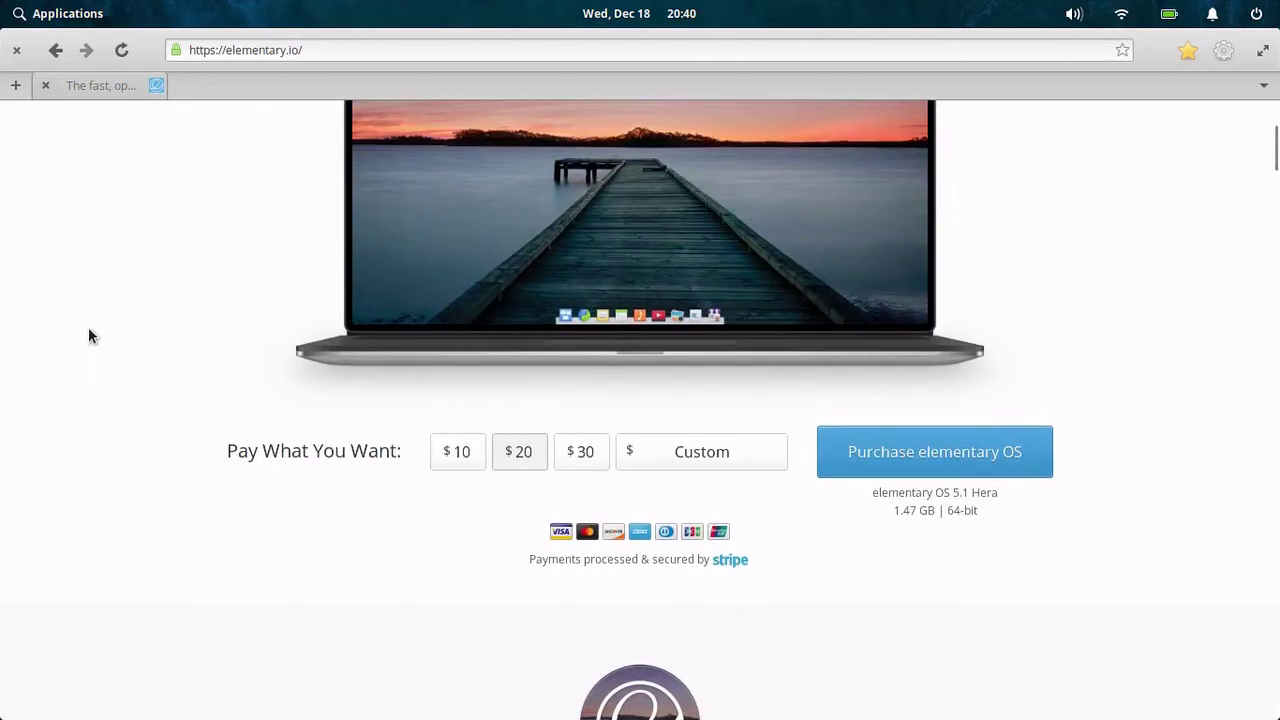
scroll(88, 336, "up", 2)
scroll(88, 336, "up", 2)
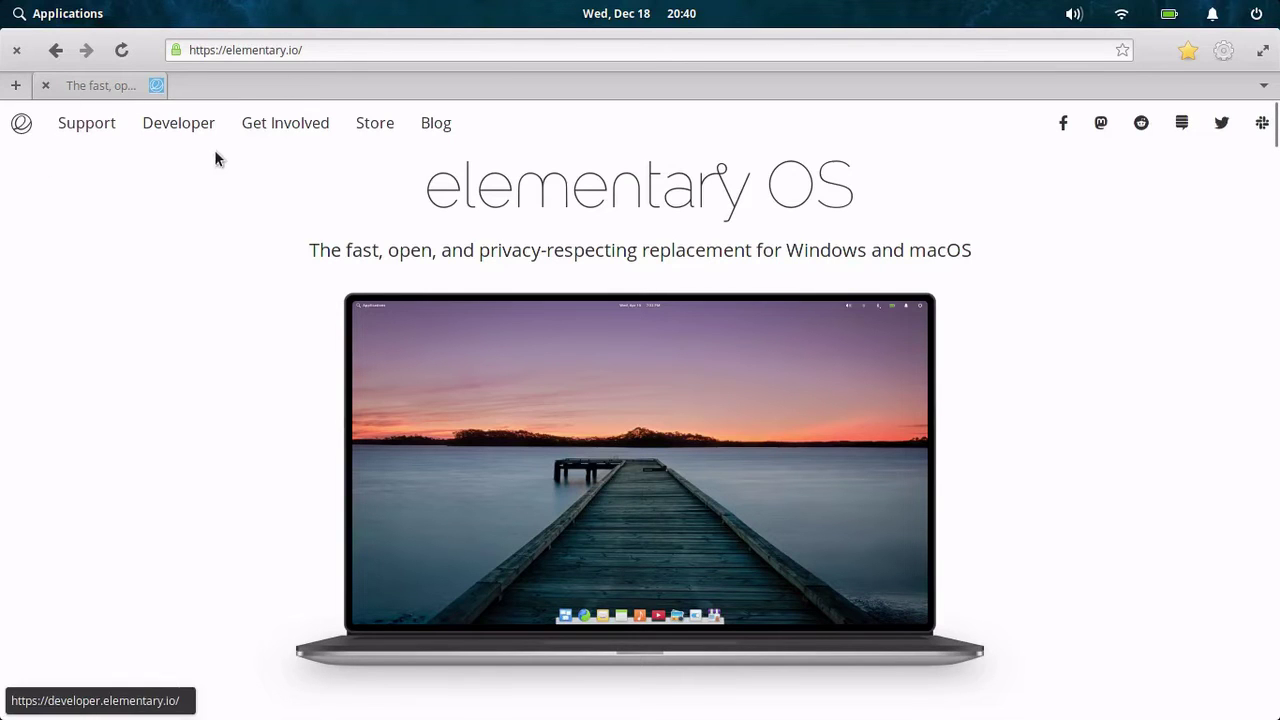
left_click(15, 50)
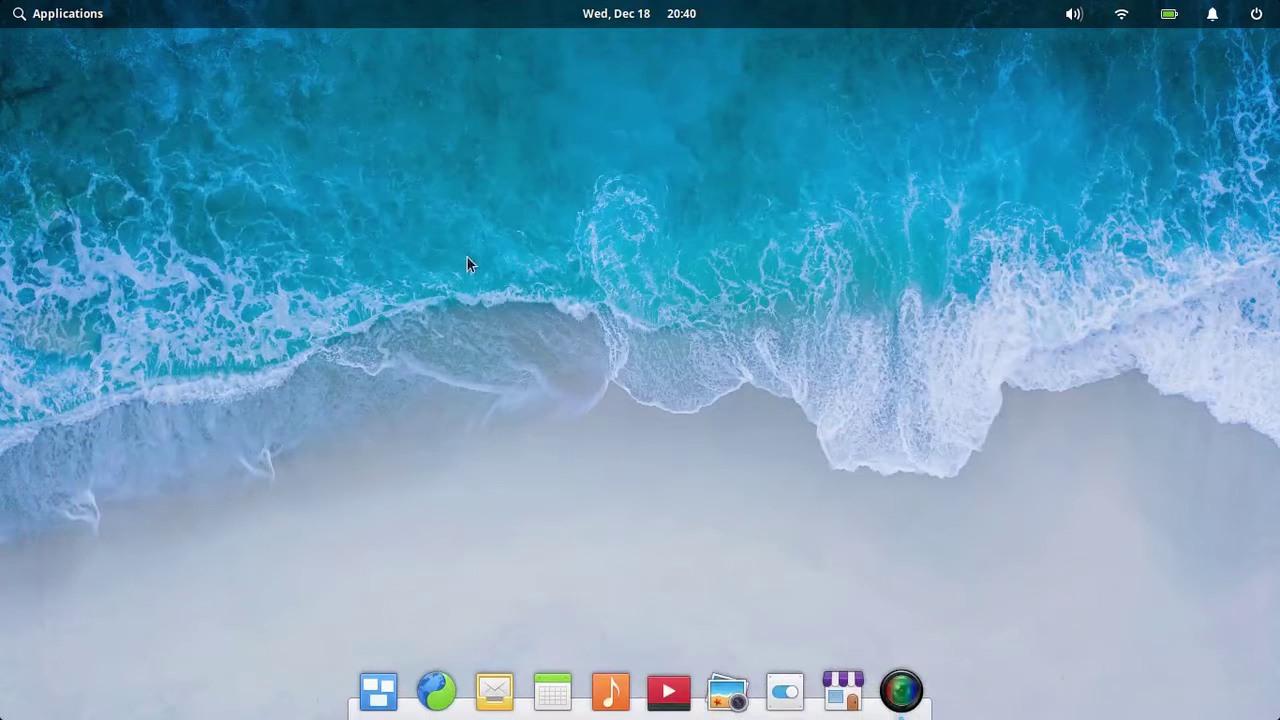
Open the Mail app, look through the inbox message list, and close the app
left_click(502, 692)
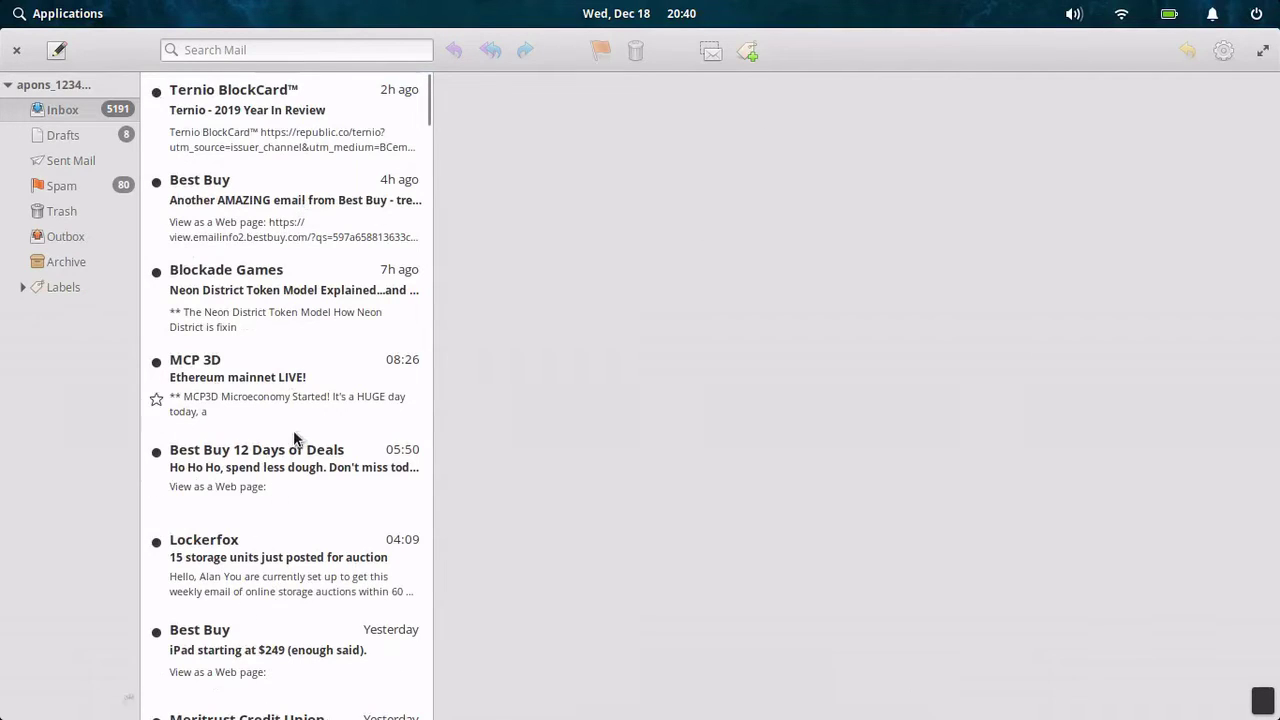
scroll(237, 205, "down", 8)
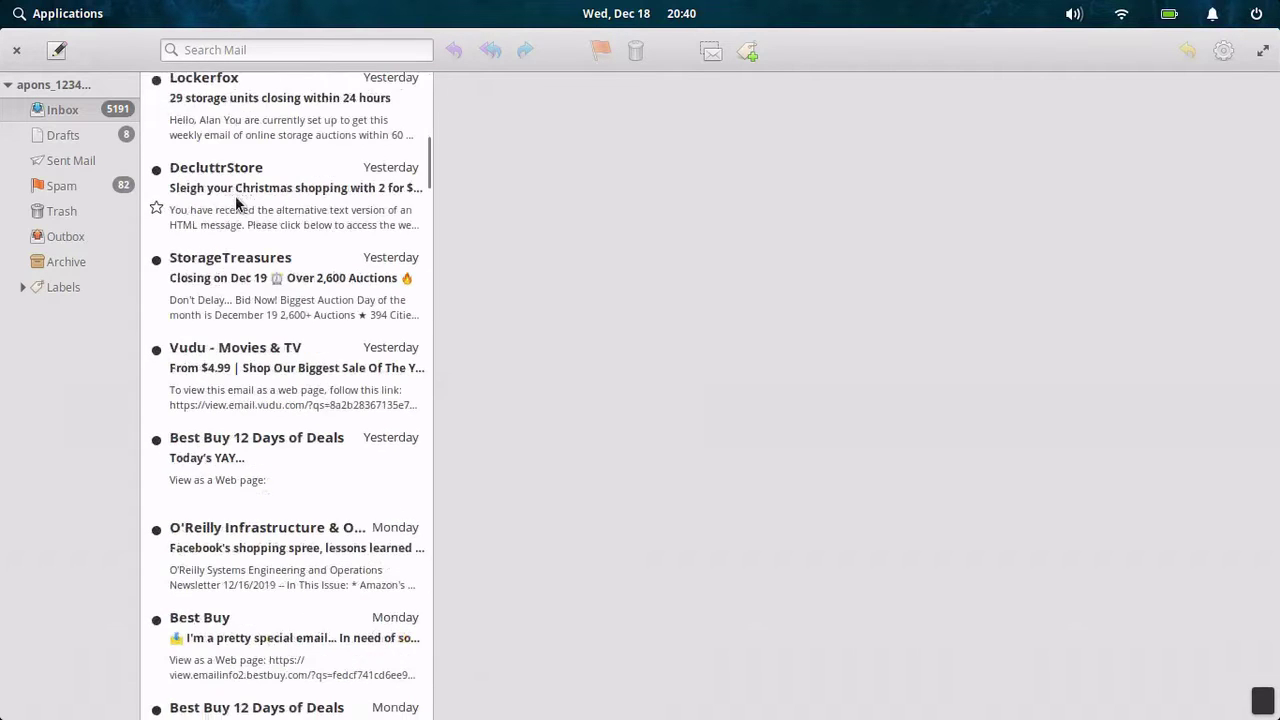
scroll(238, 202, "up", 8)
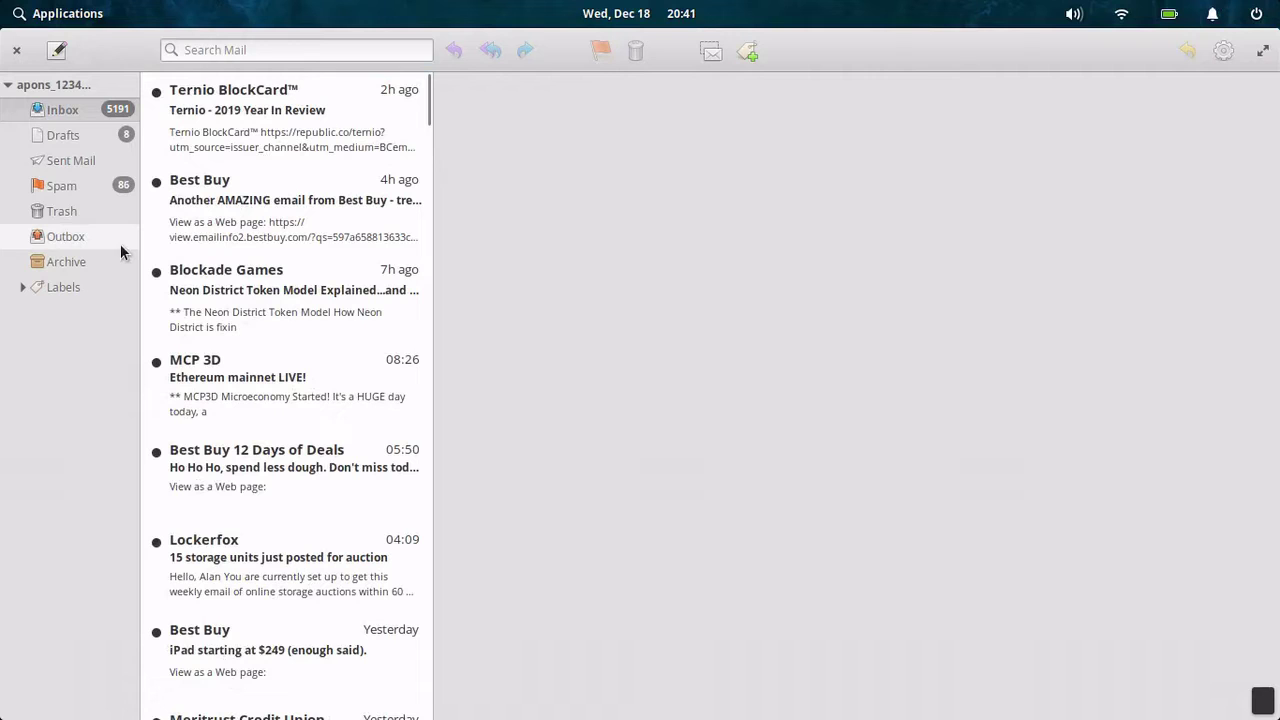
left_click(16, 52)
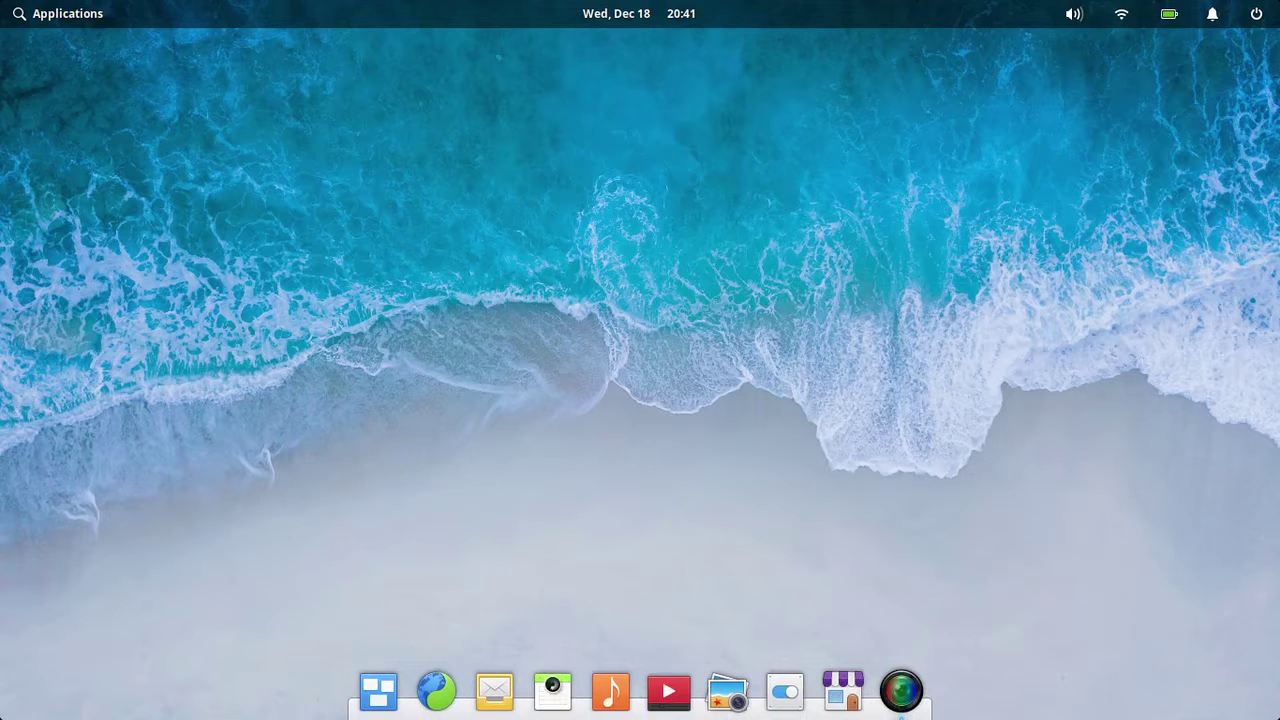
View the Calendar and Music apps in turn, closing each one after looking at it
left_click(596, 705)
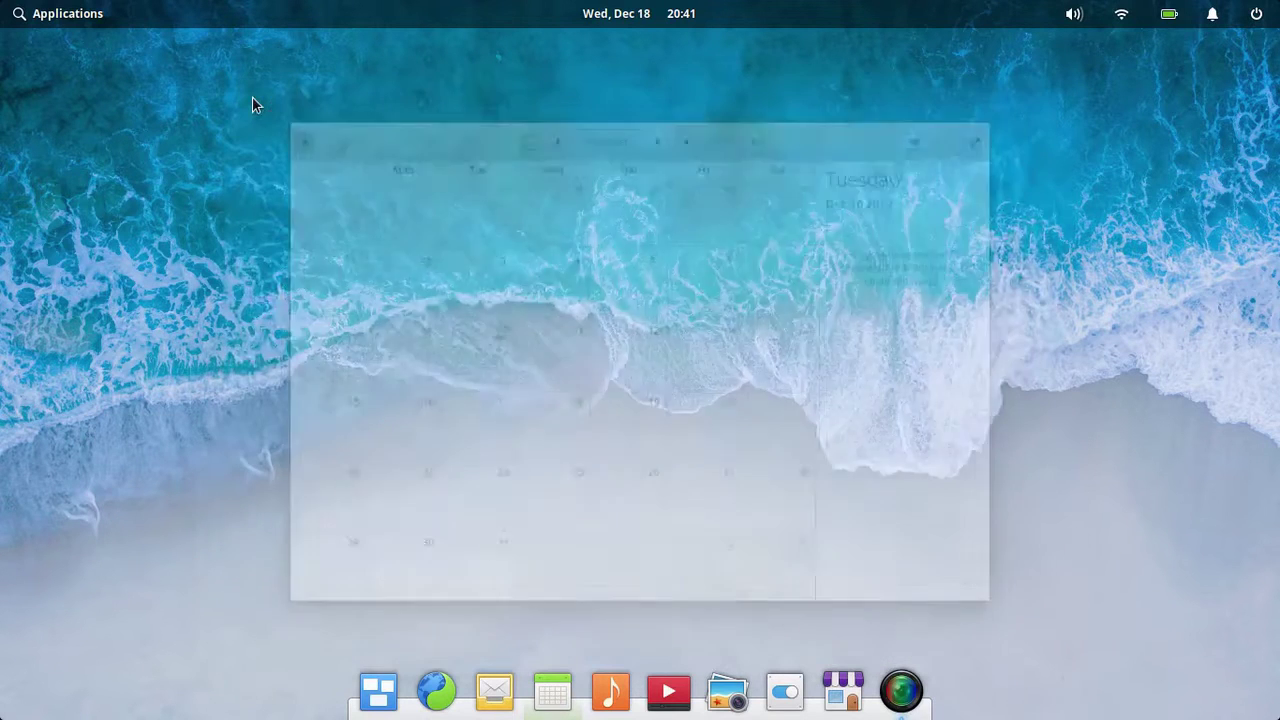
left_click(251, 105)
left_click(610, 690)
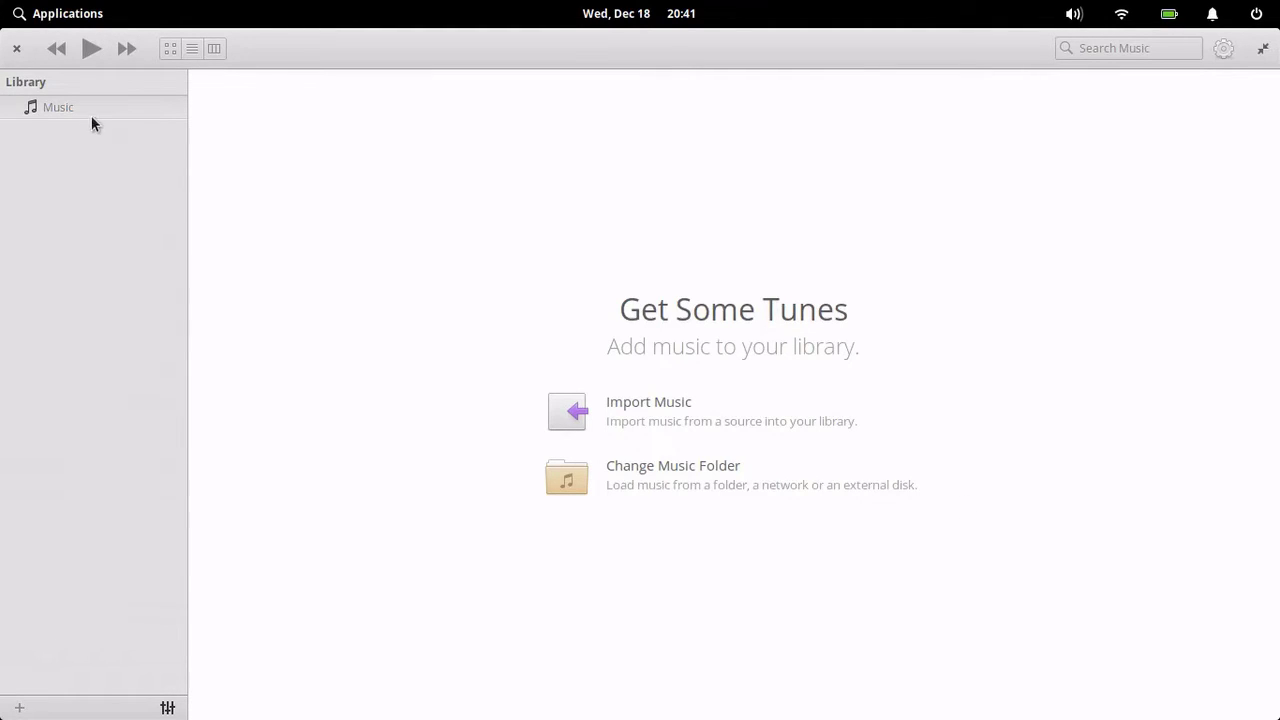
left_click(16, 49)
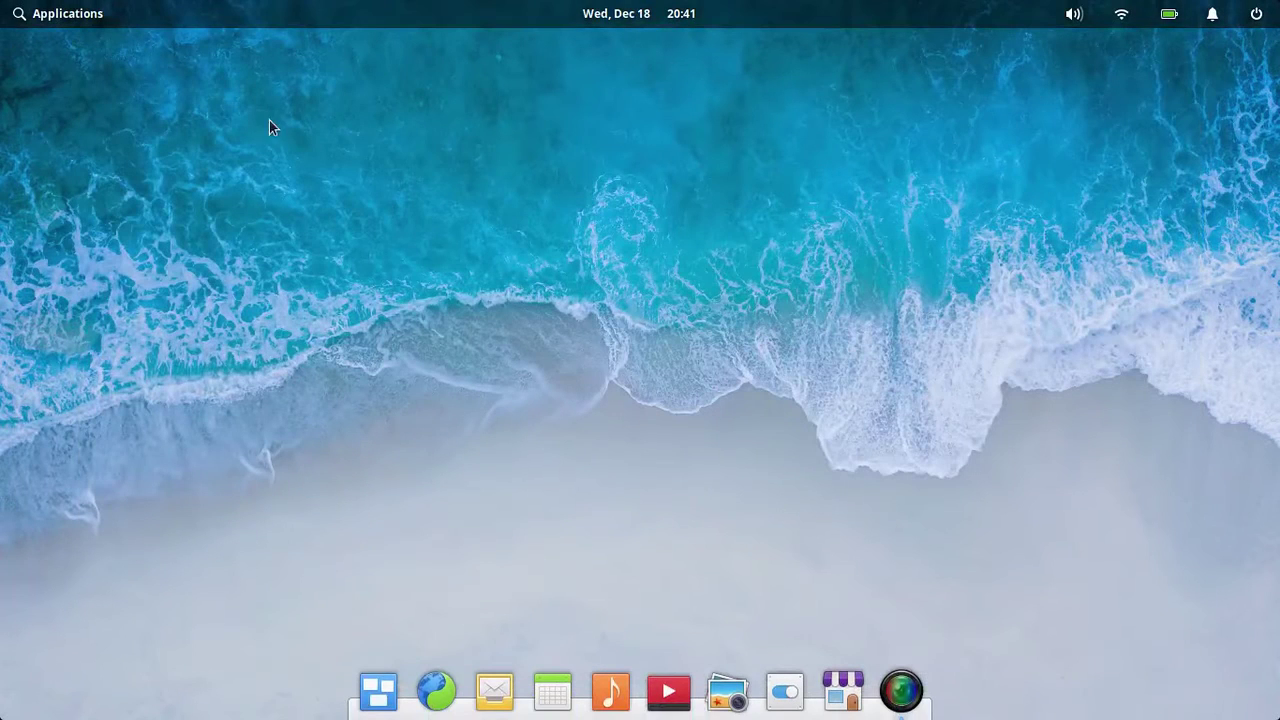
View the Videos and Photos apps in turn, closing each one after looking at it
left_click(668, 690)
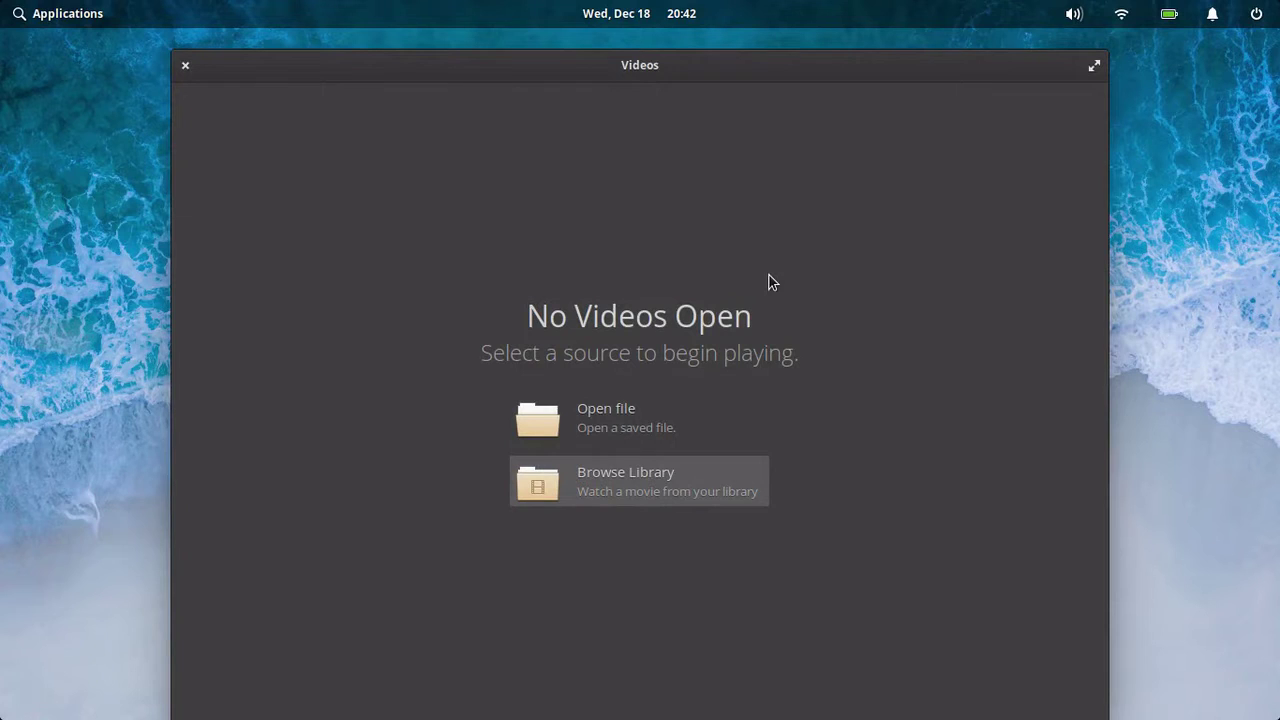
left_click(183, 64)
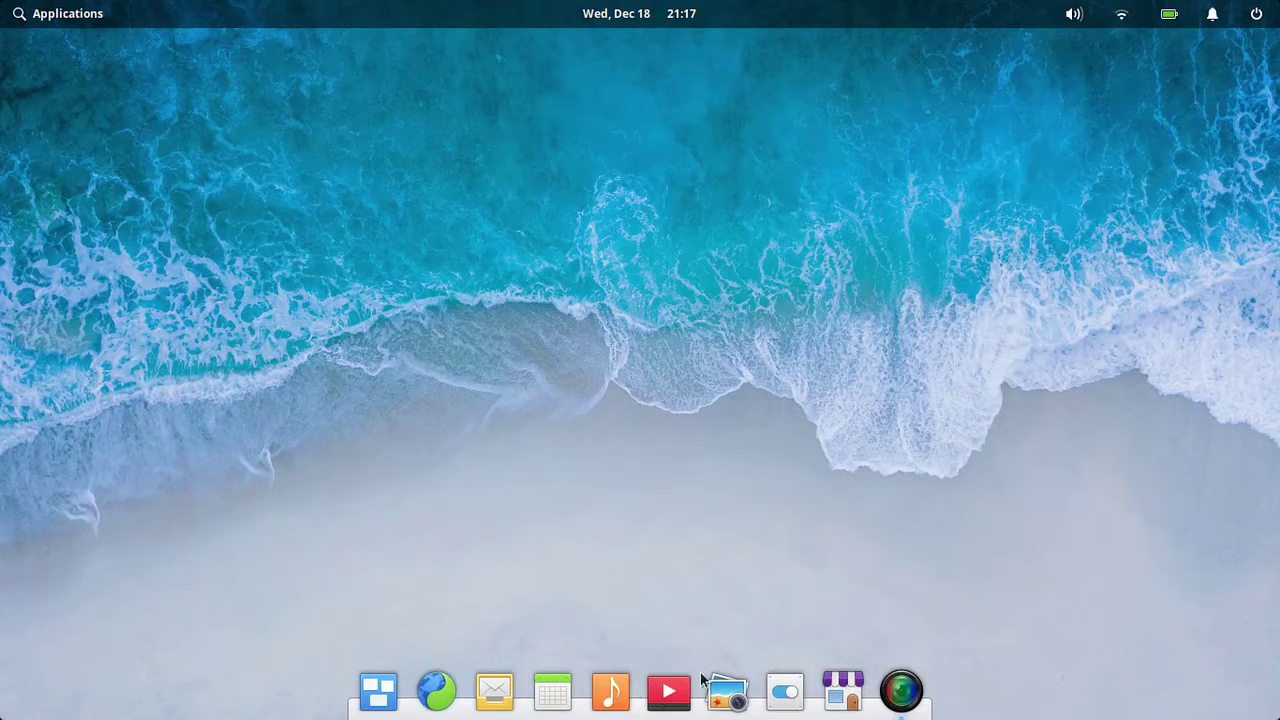
left_click(708, 686)
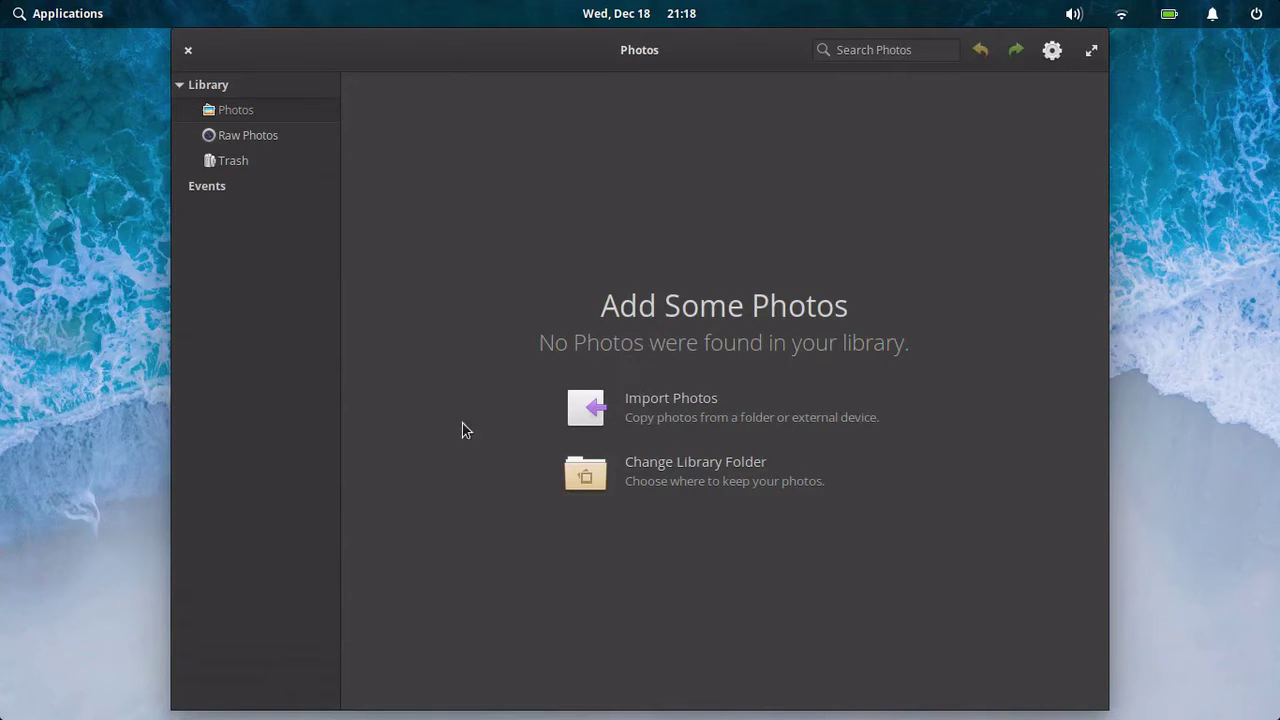
left_click(188, 51)
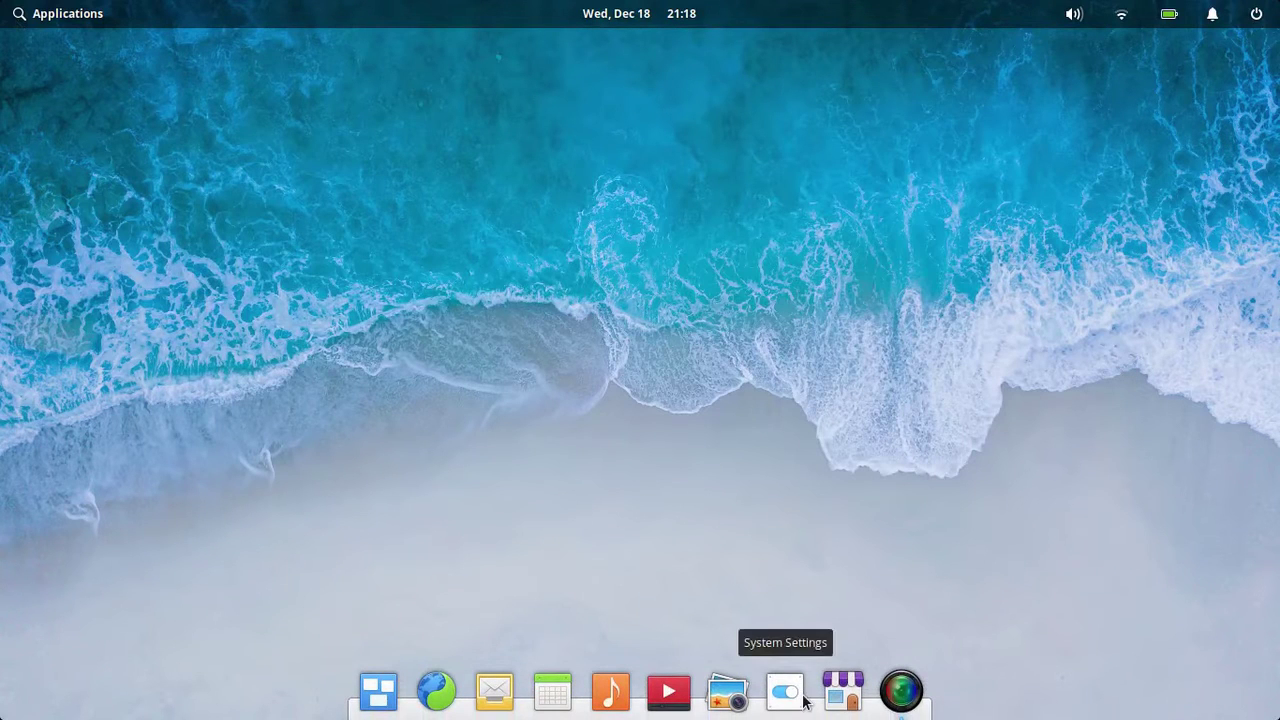
Open System Settings, view the Parental Control page, and close the settings window
left_click(801, 697)
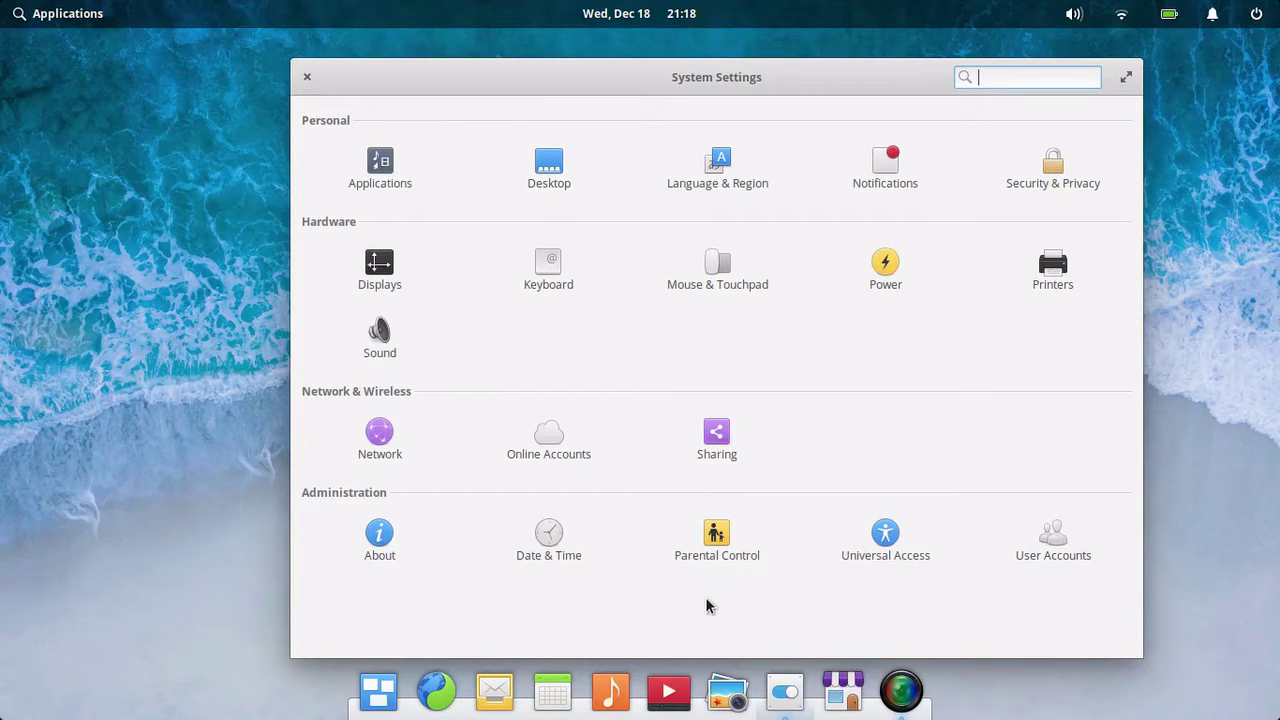
left_click(709, 538)
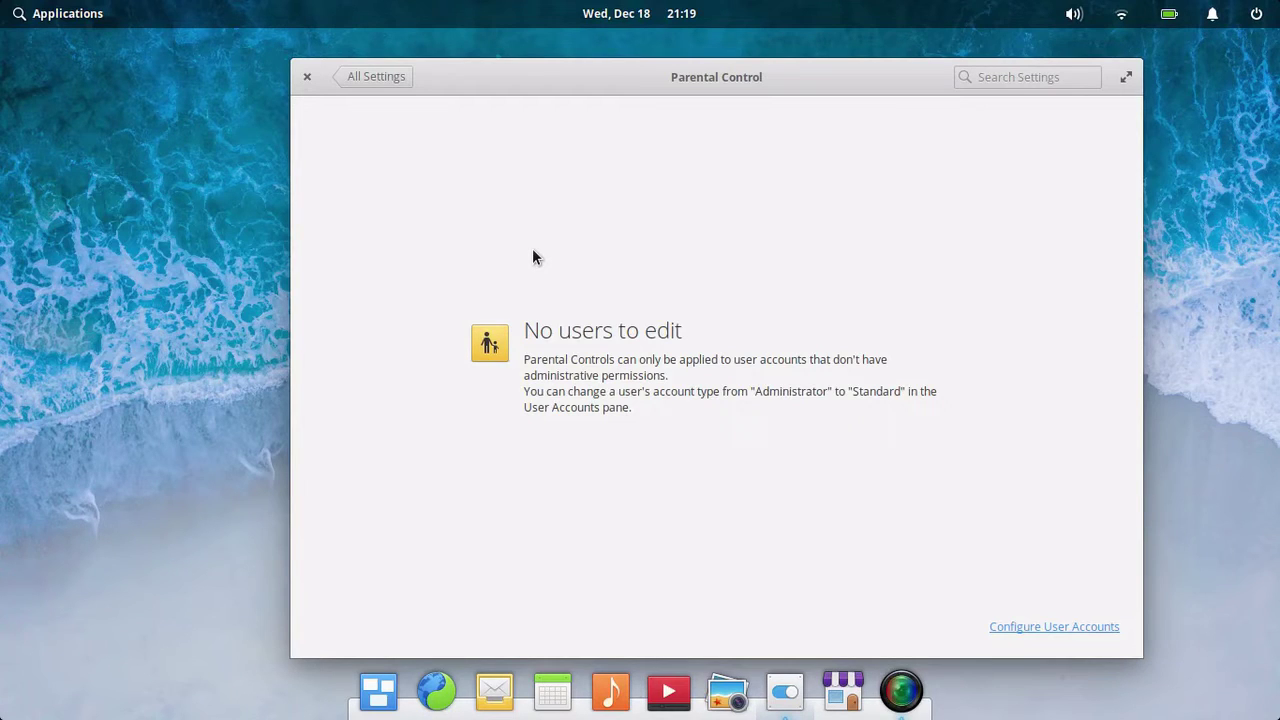
left_click(307, 76)
In AppCenter's Audio category, set the payment for the Cozy audio book player to $0 and return to the home page
left_click(841, 705)
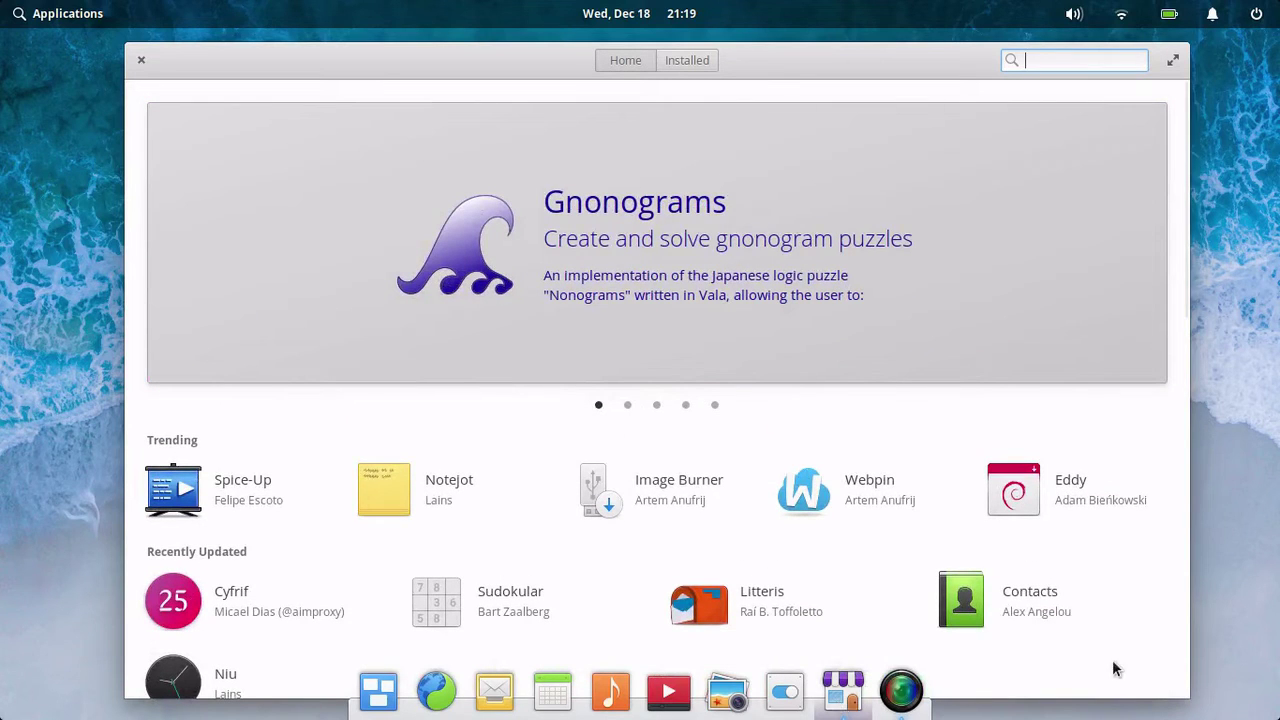
scroll(772, 540, "down", 6)
scroll(760, 480, "down", 2)
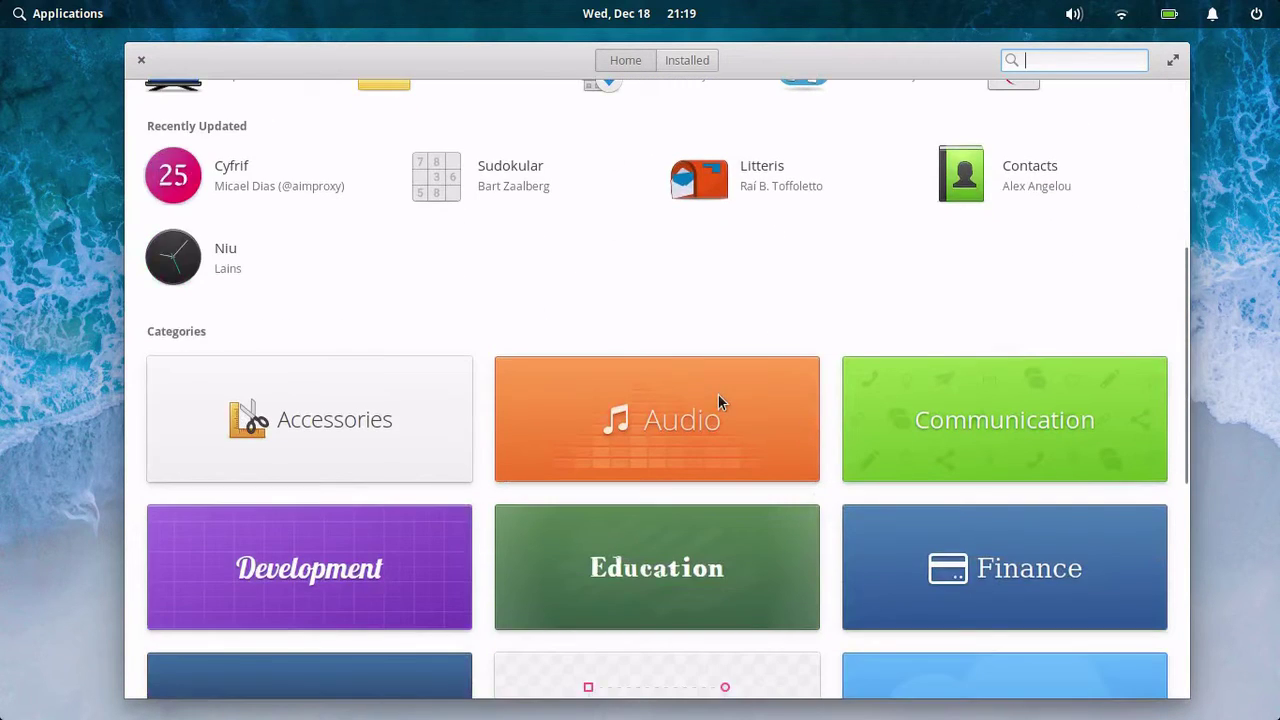
left_click(715, 413)
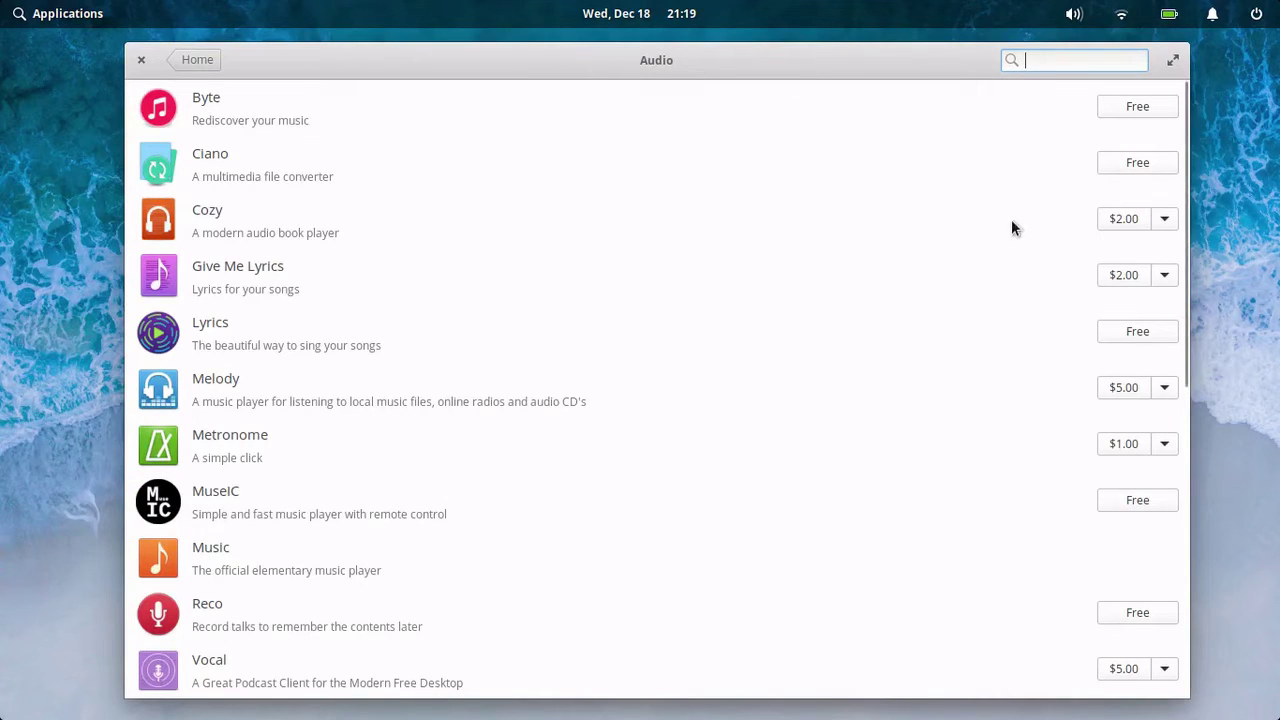
left_click(1166, 218)
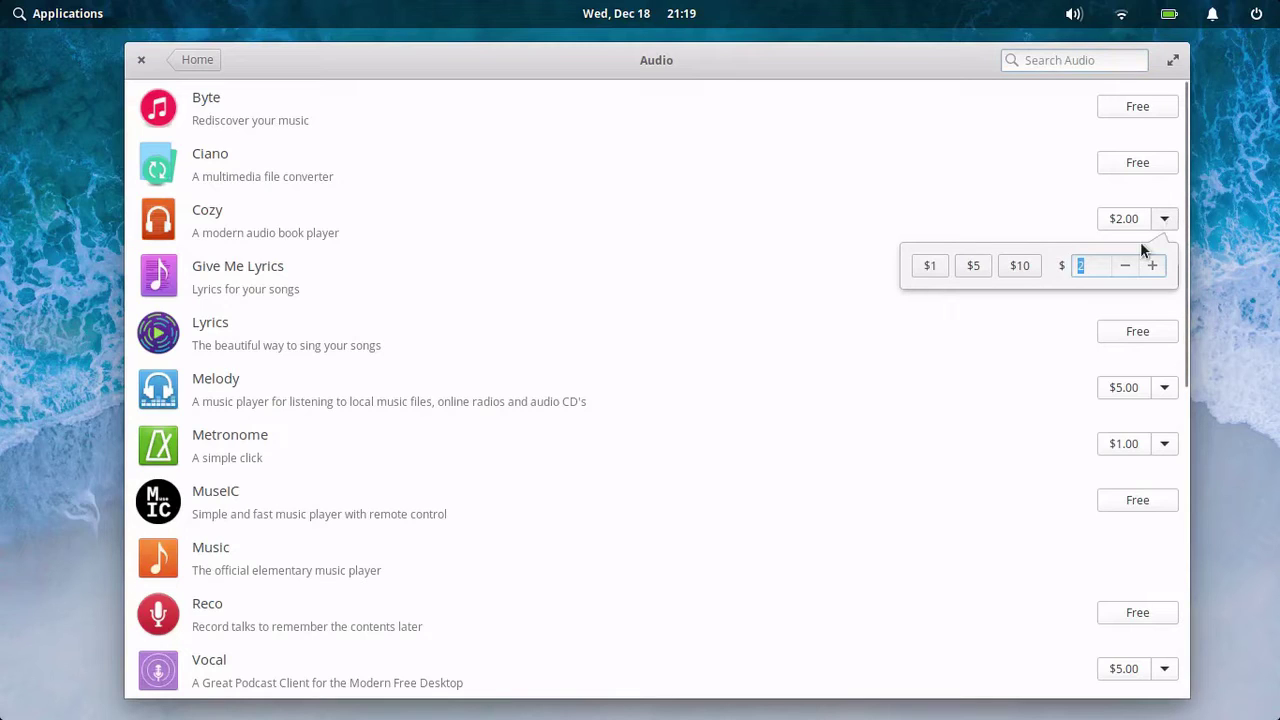
type("0")
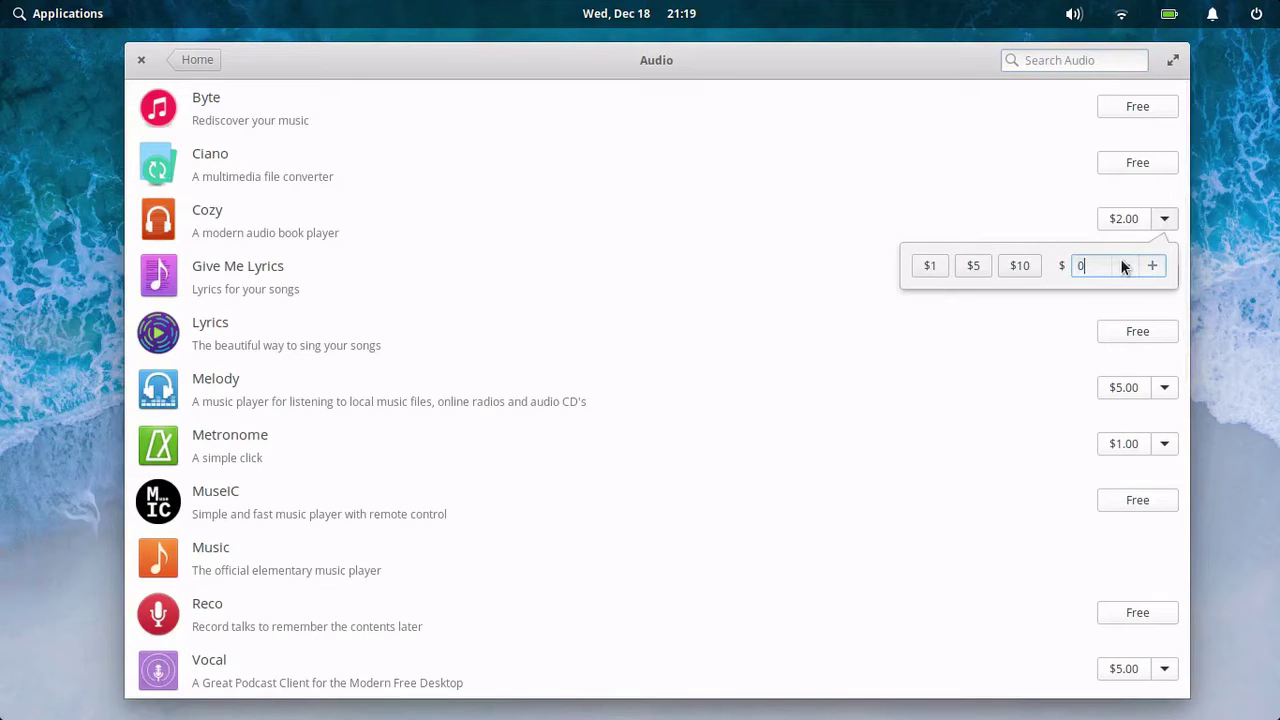
key("Return")
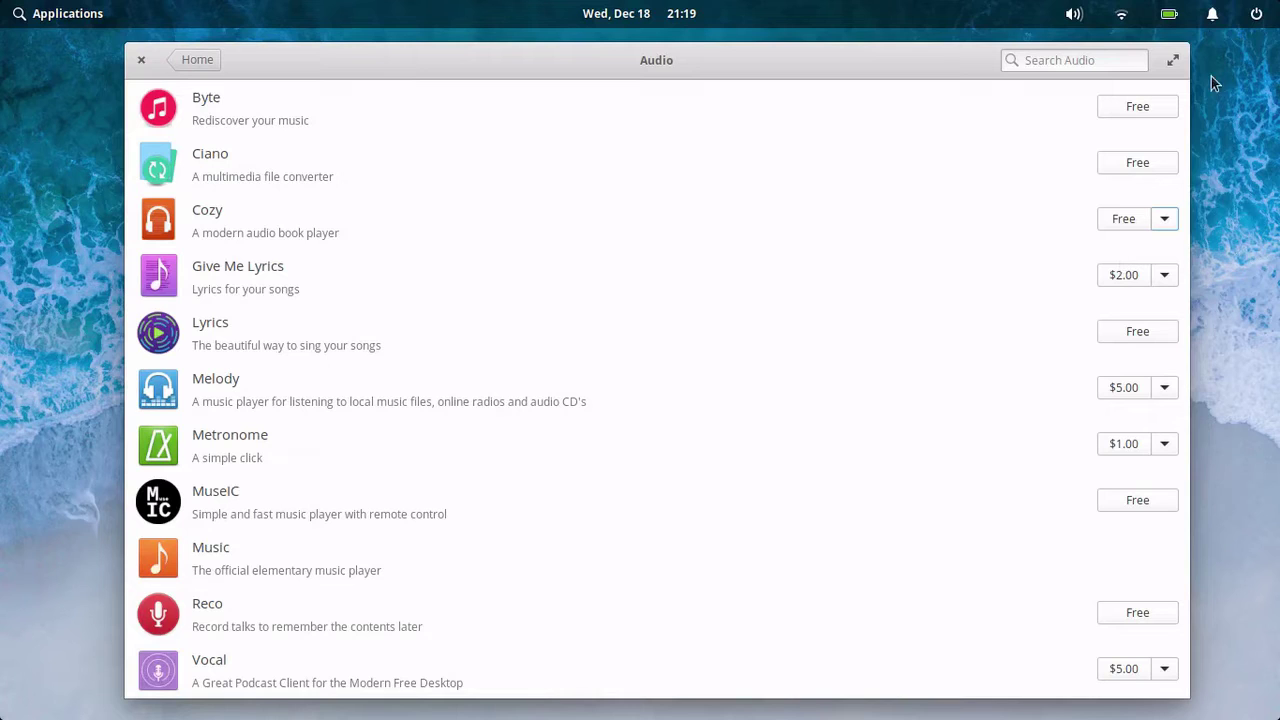
left_click(198, 61)
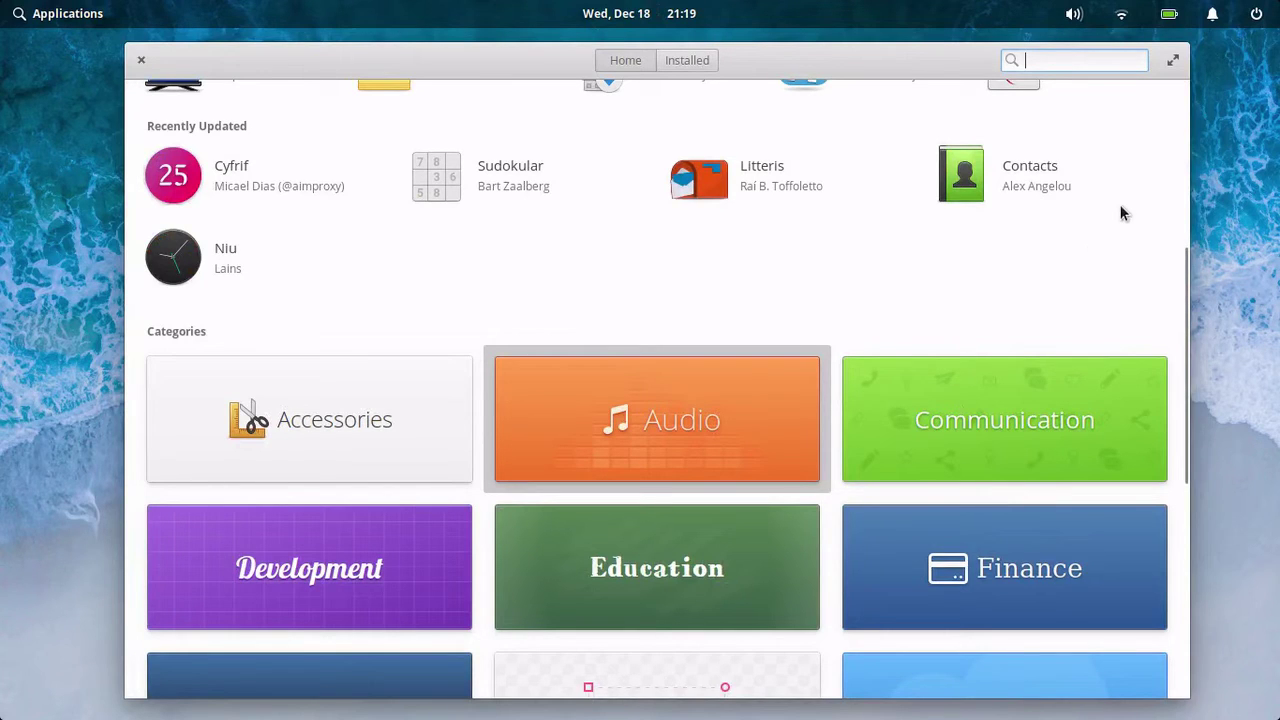
type("libr")
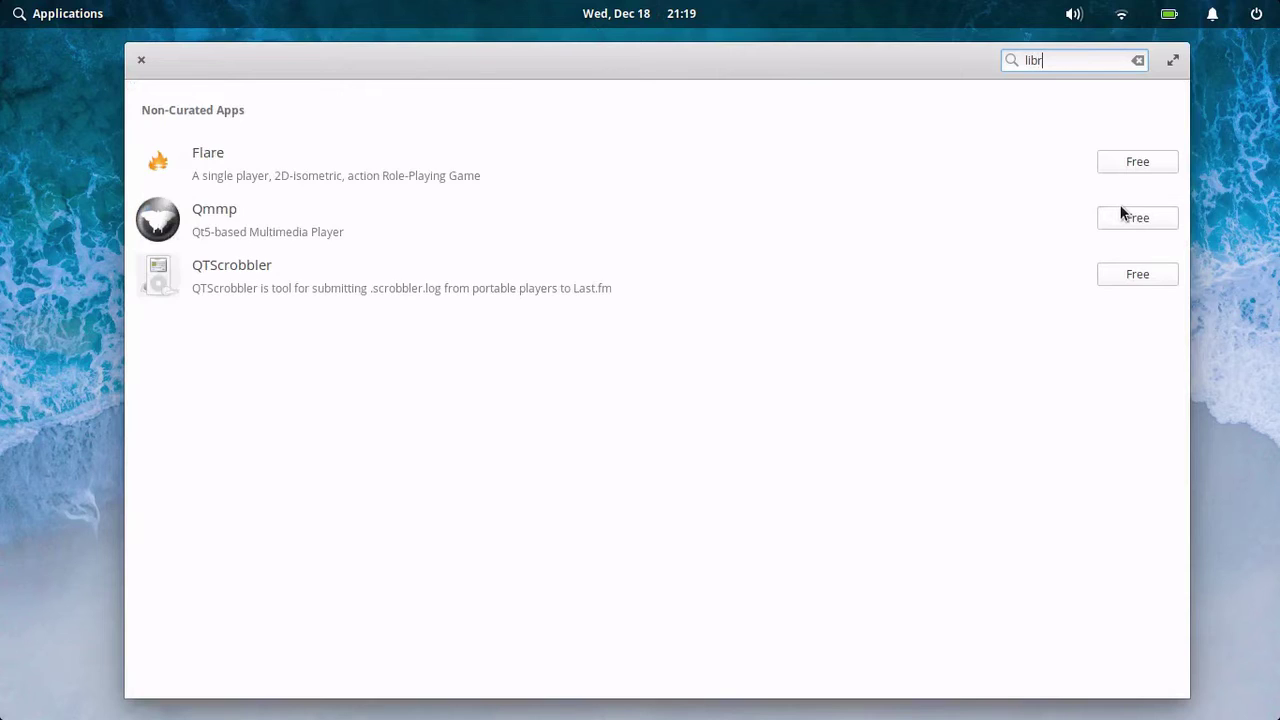
key("BackSpace")
key("BackSpace")
key("BackSpace")
key("BackSpace")
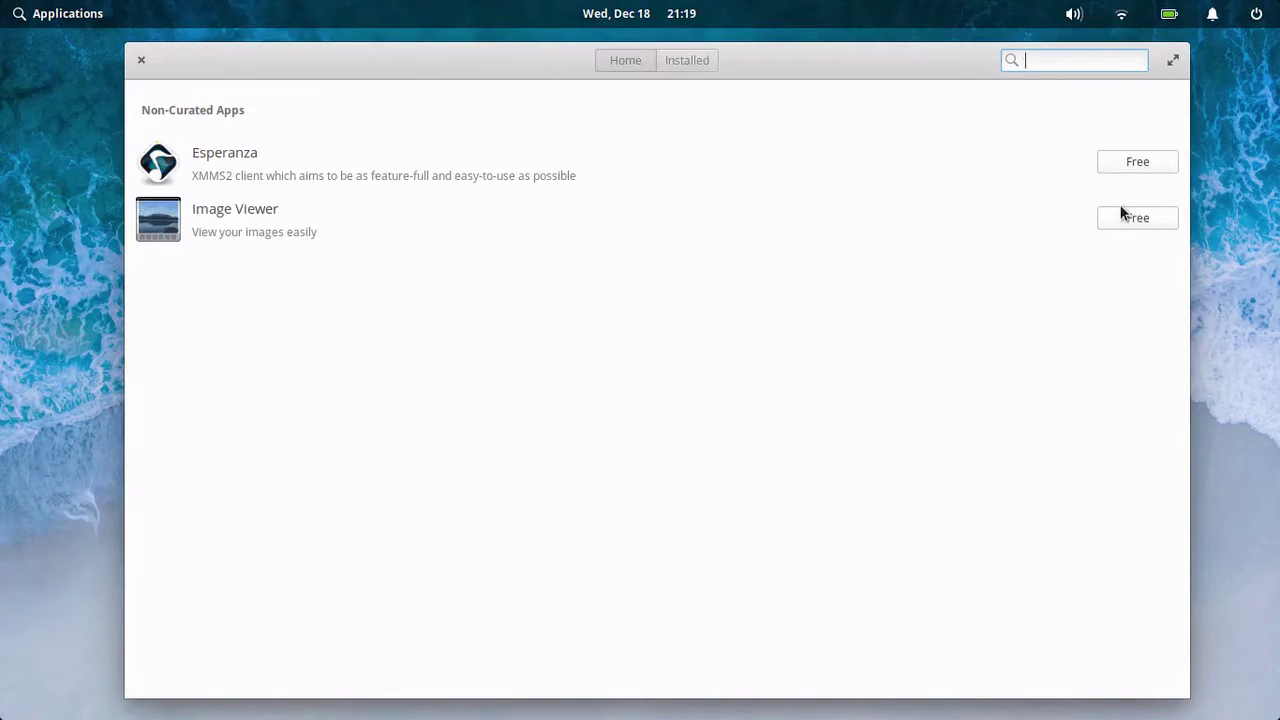
Search AppCenter for "office", try to install LibreOffice but decline at the non-curated app warning, and close AppCenter
type("o")
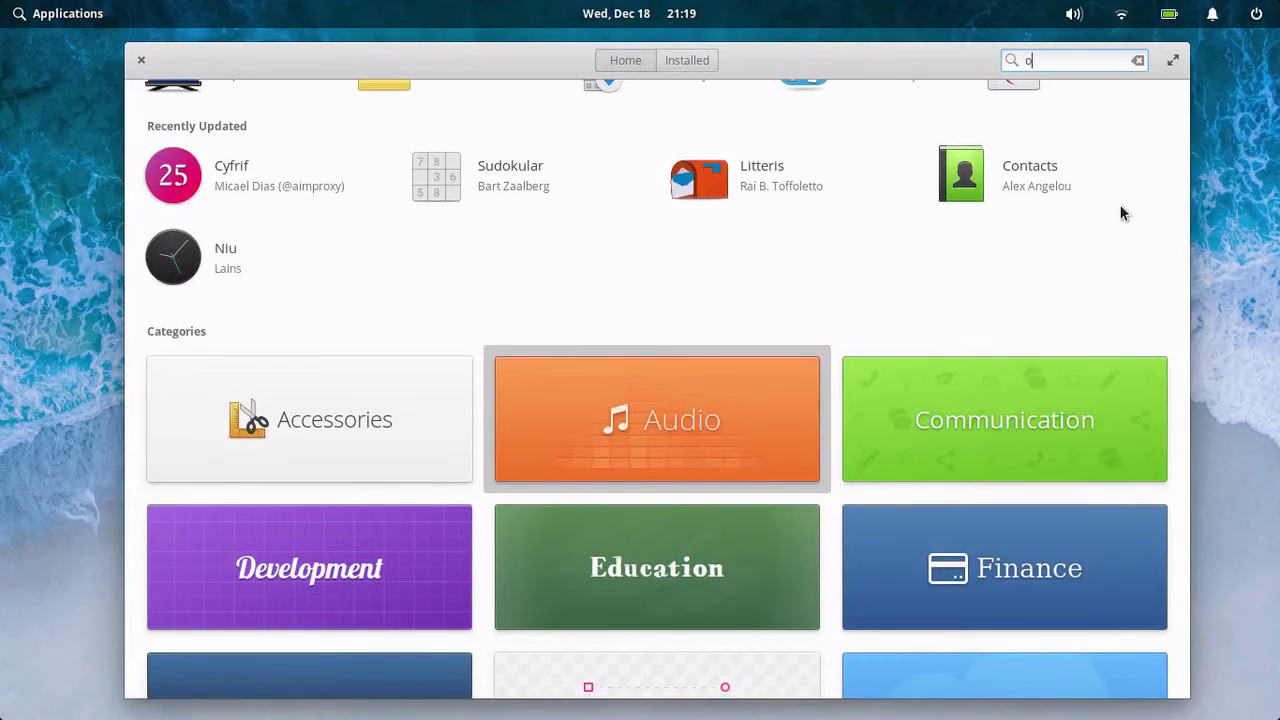
type("ffice")
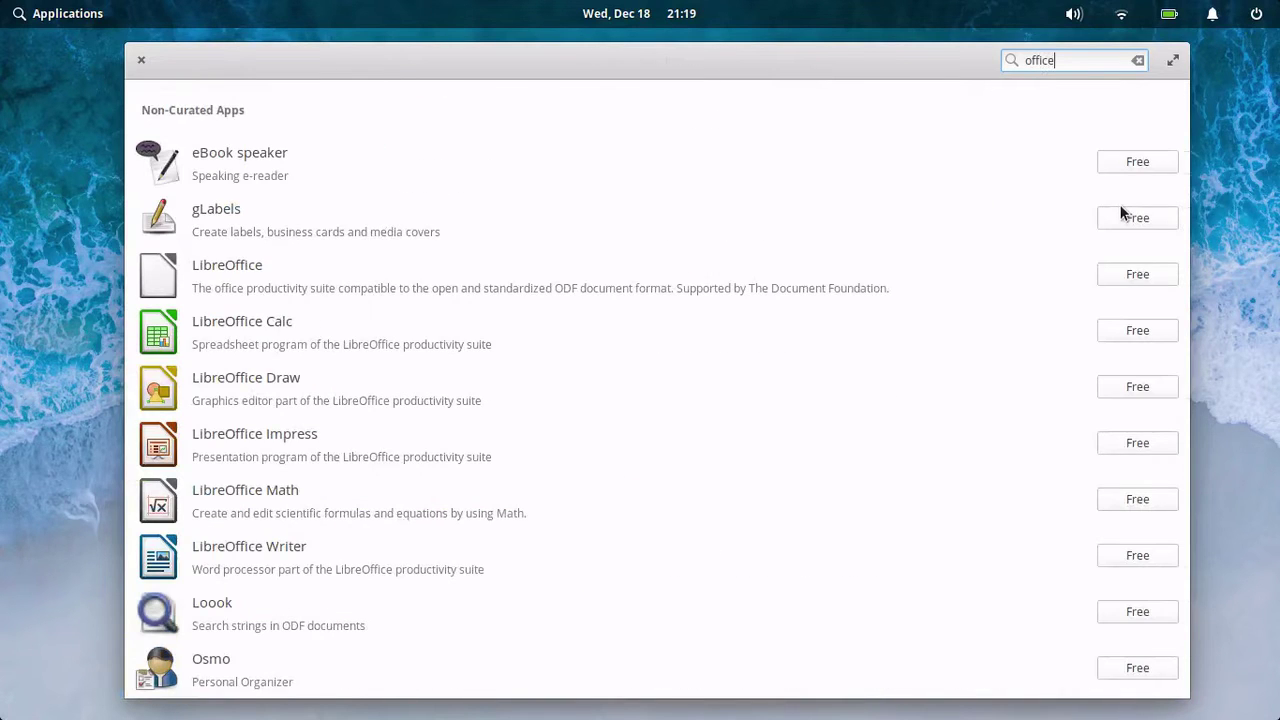
left_click(1135, 279)
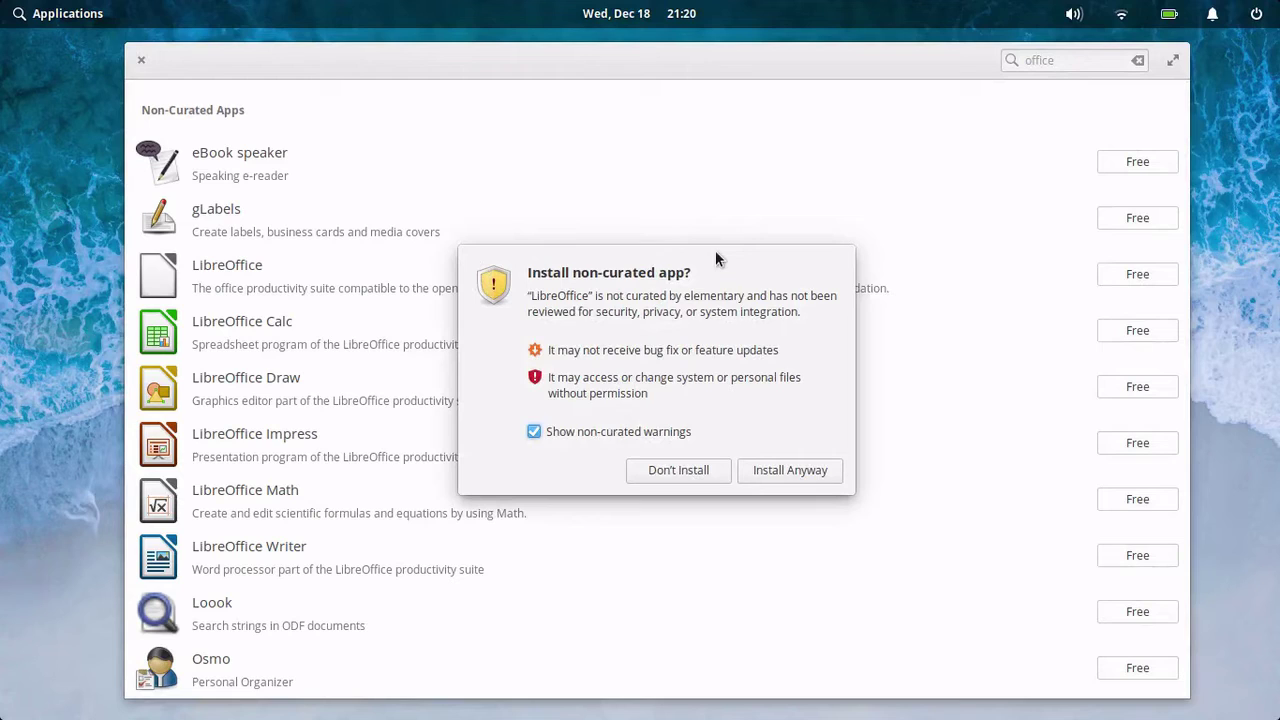
left_click(573, 428)
left_click(708, 470)
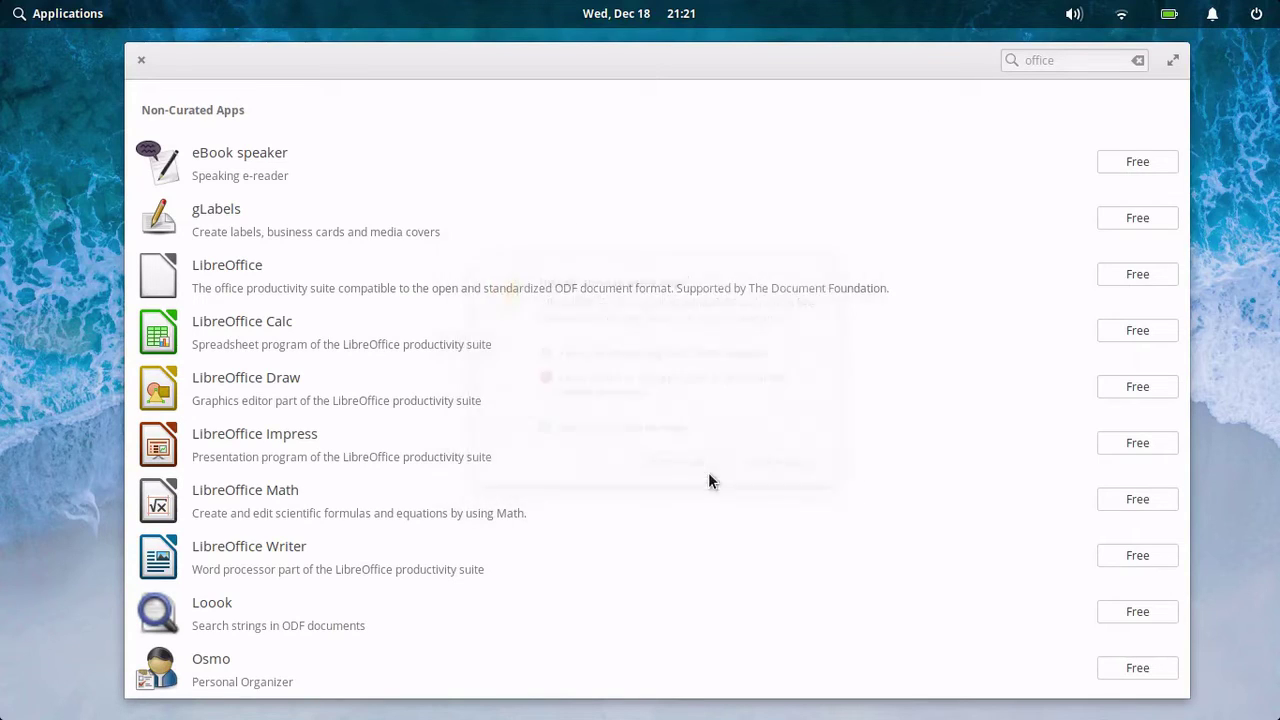
left_click(141, 59)
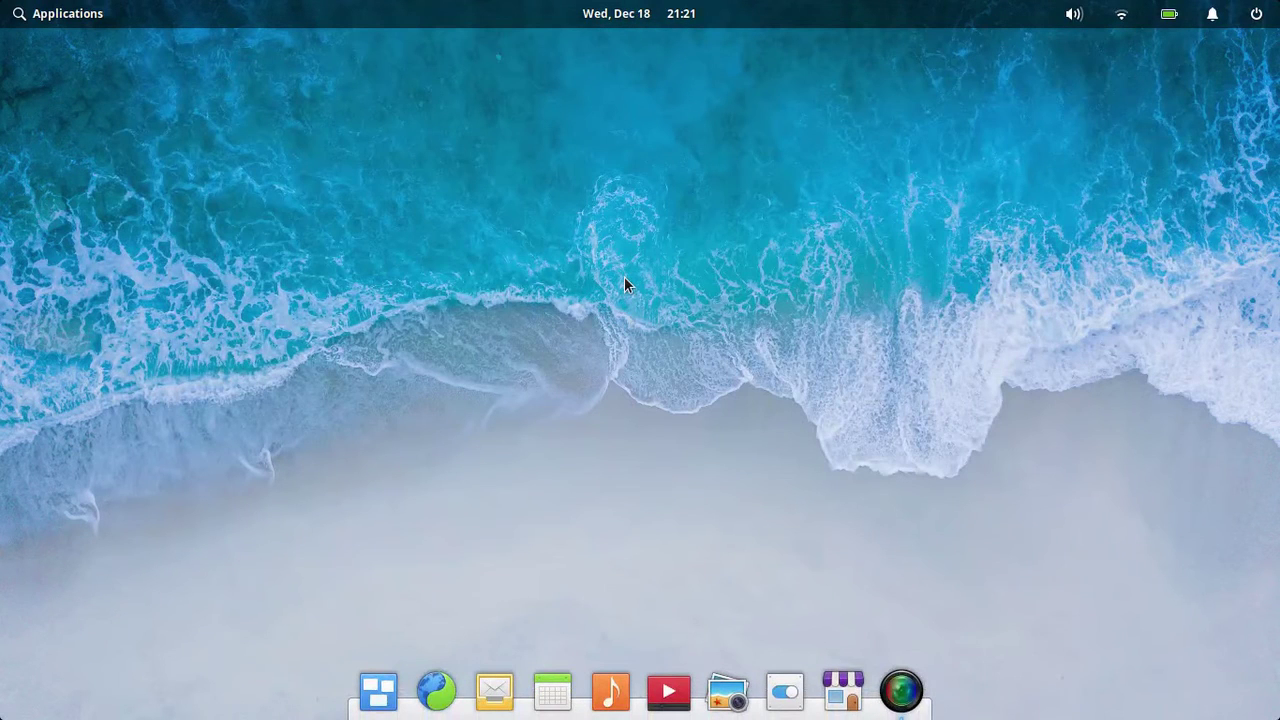
Open a terminal and run "sudo apt install libreoffice", authenticating with the account password
key("super+t")
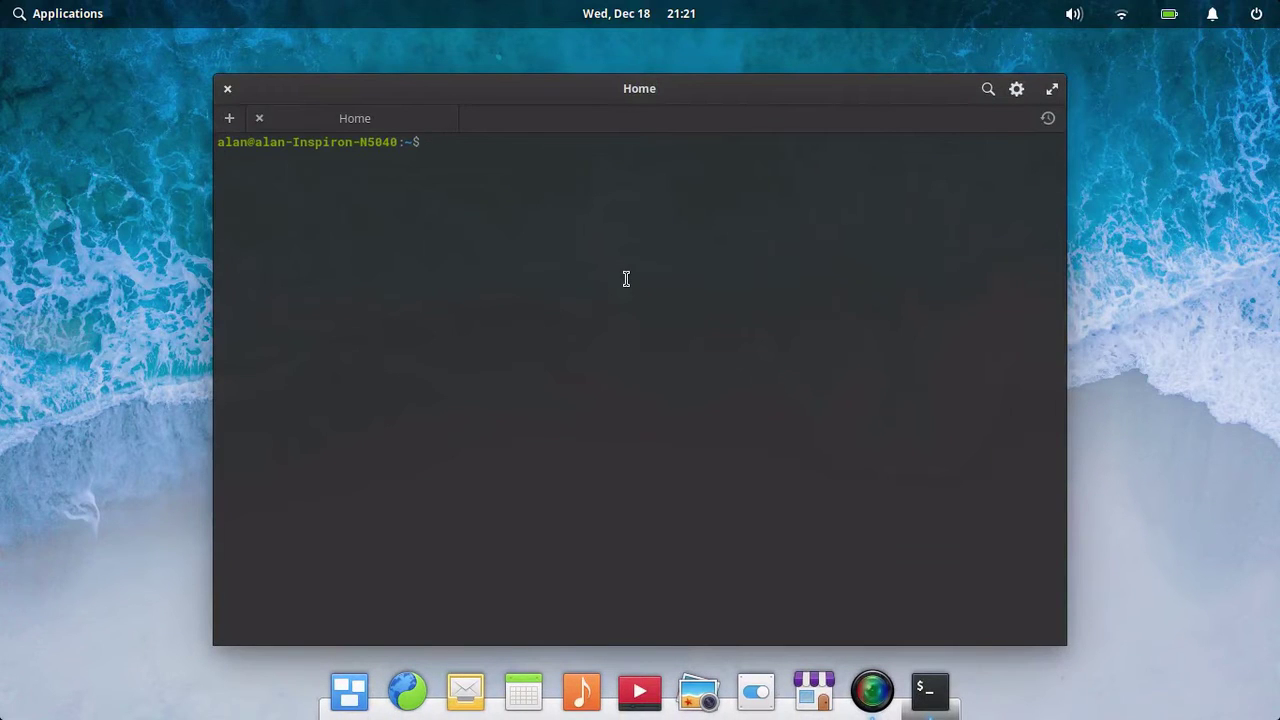
type("sudo apt install libreoffi")
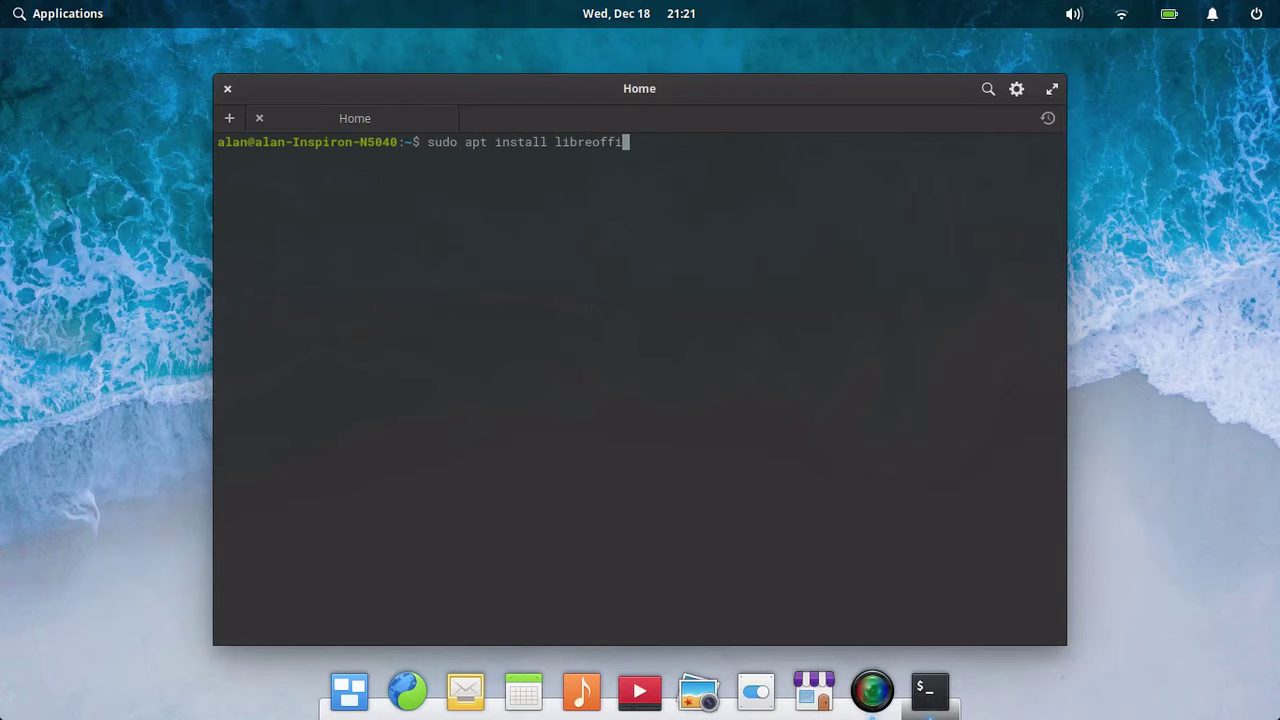
type("ce")
key("Return")
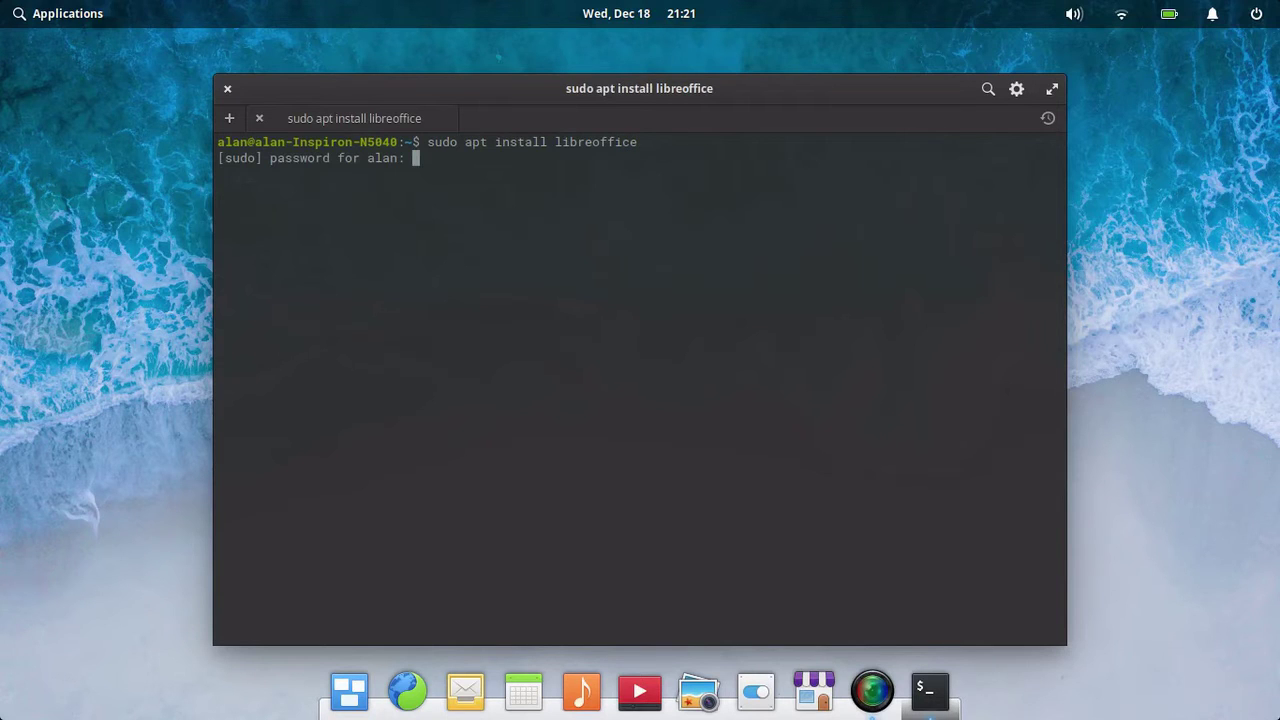
type("**************")
key("Return")
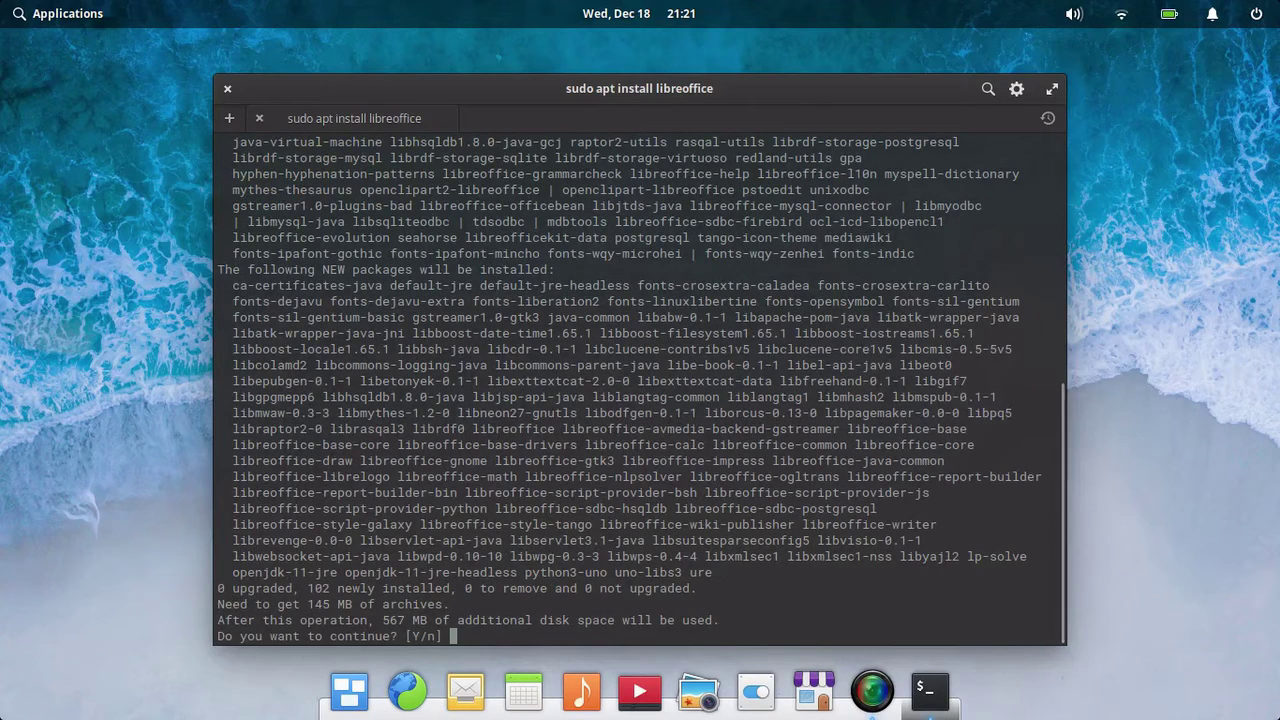
Decline the LibreOffice package installation by answering n, and clear the terminal output
type("n")
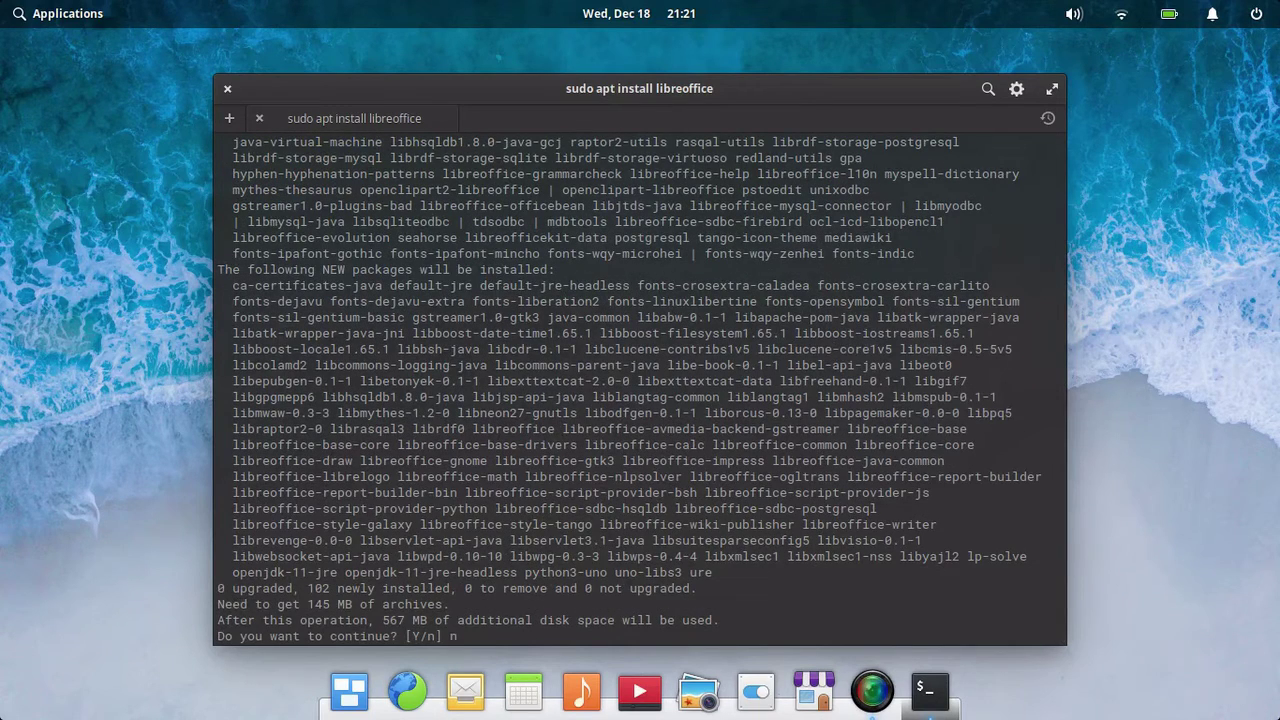
key("Return")
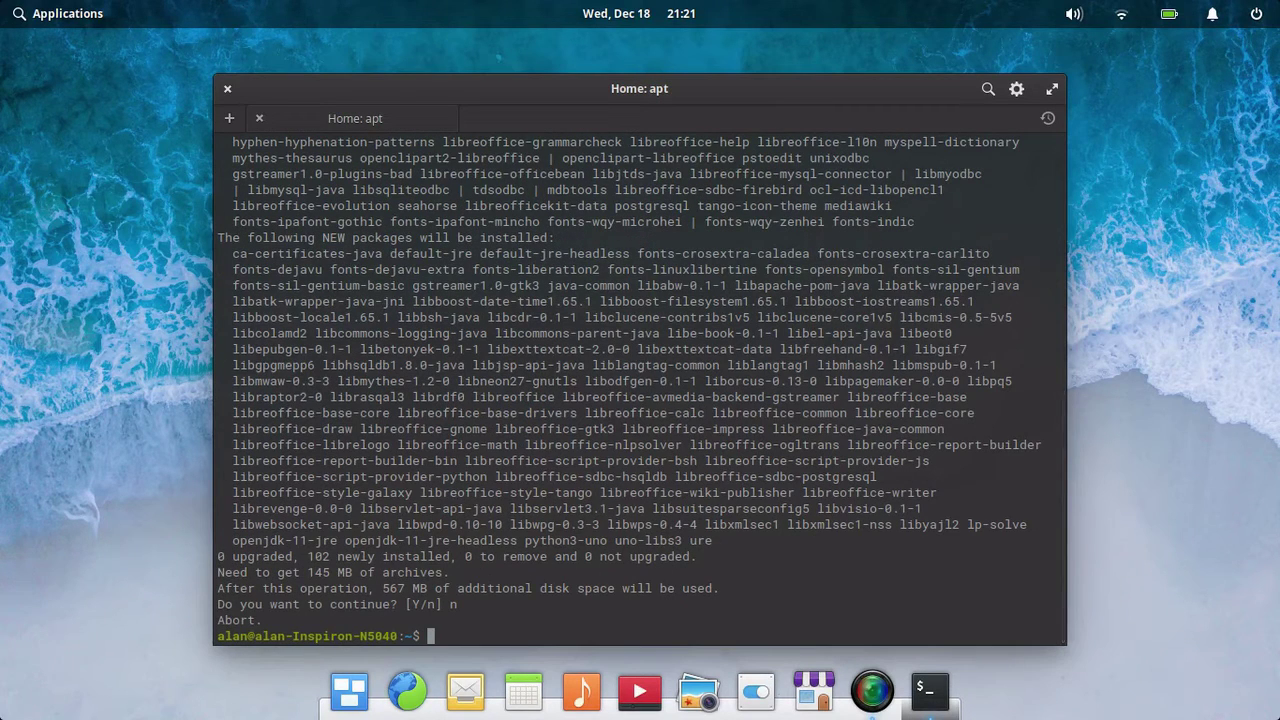
type("clear")
key("Return")
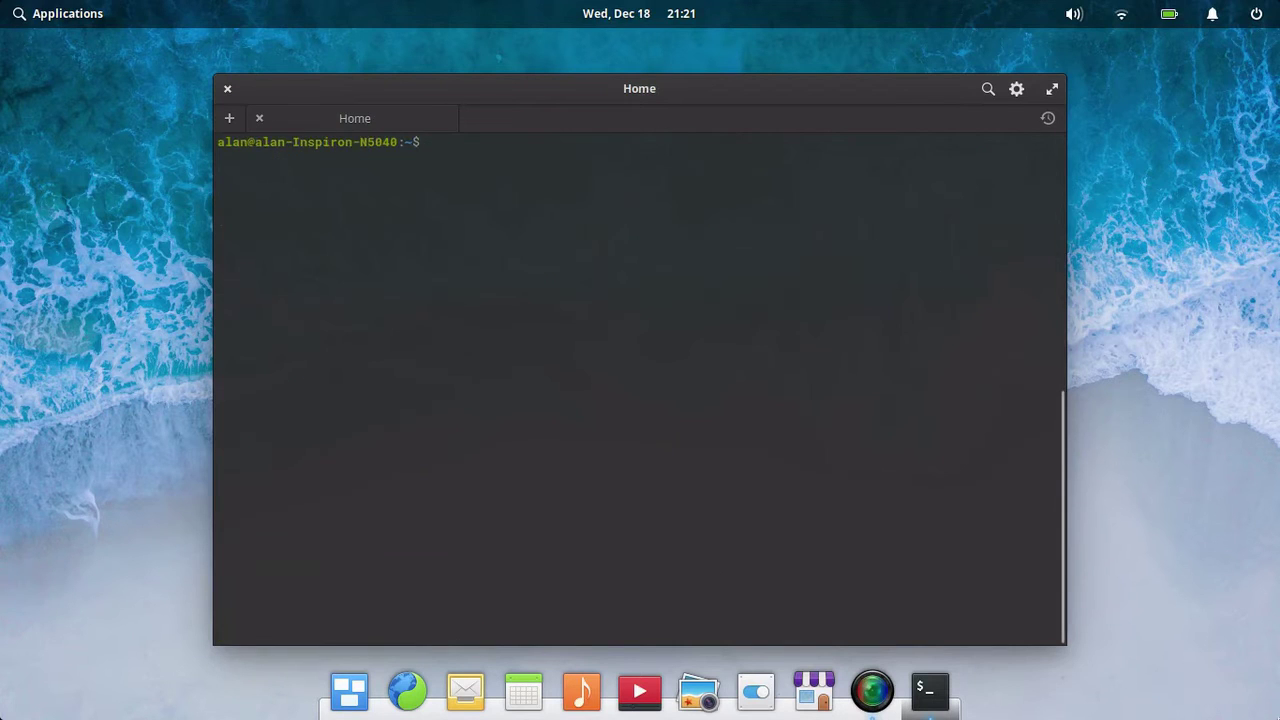
Reopen AppCenter, look through the home page categories and the featured apps, and close it
left_click(814, 692)
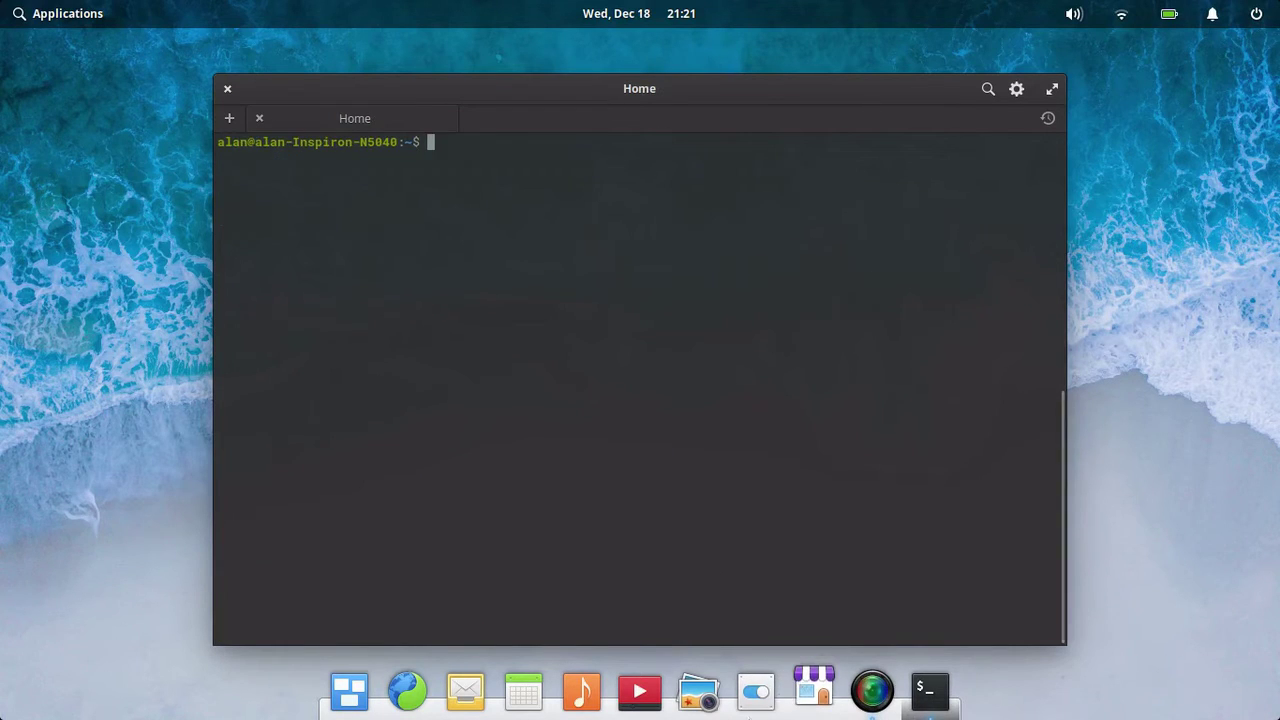
scroll(790, 462, "down", 8)
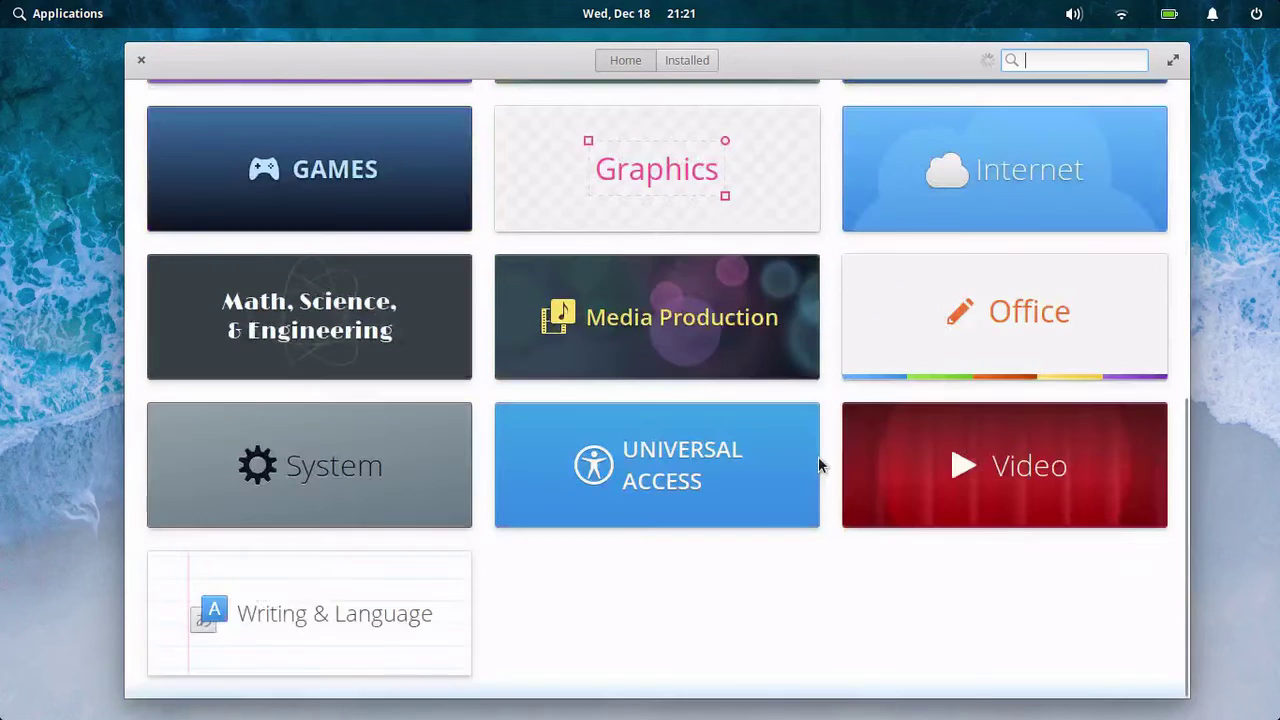
scroll(825, 450, "up", 10)
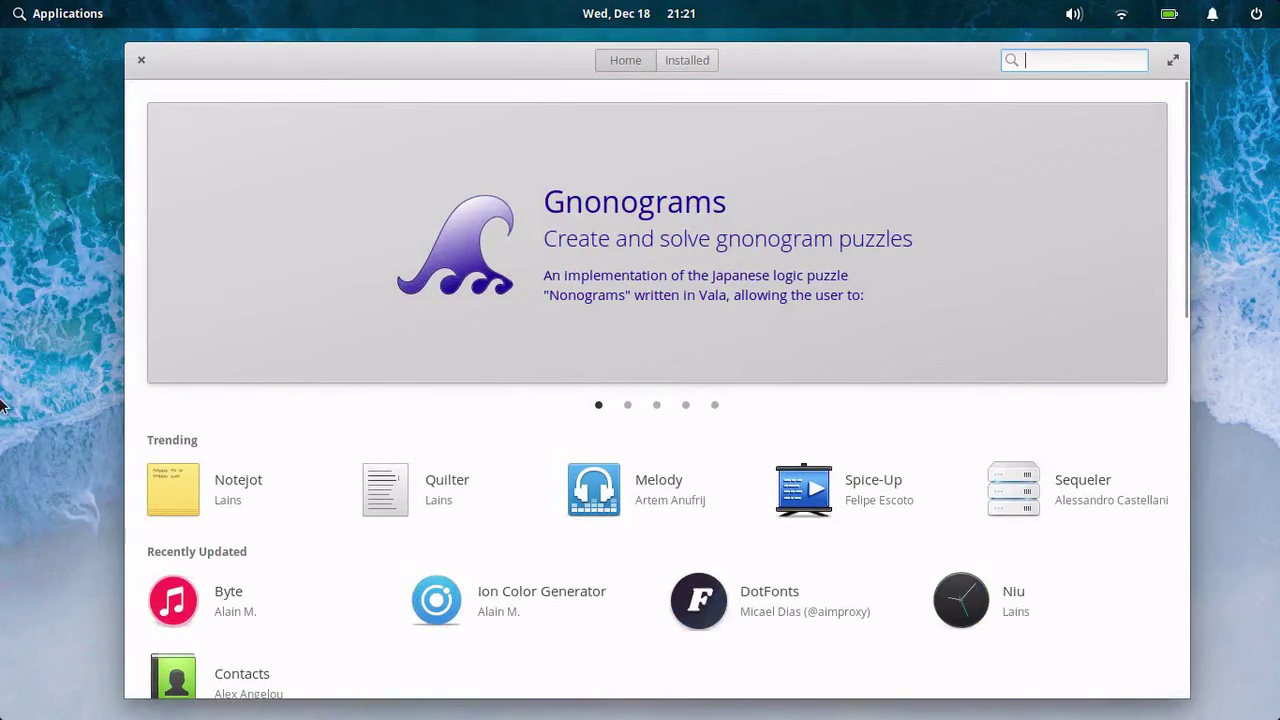
left_click(146, 62)
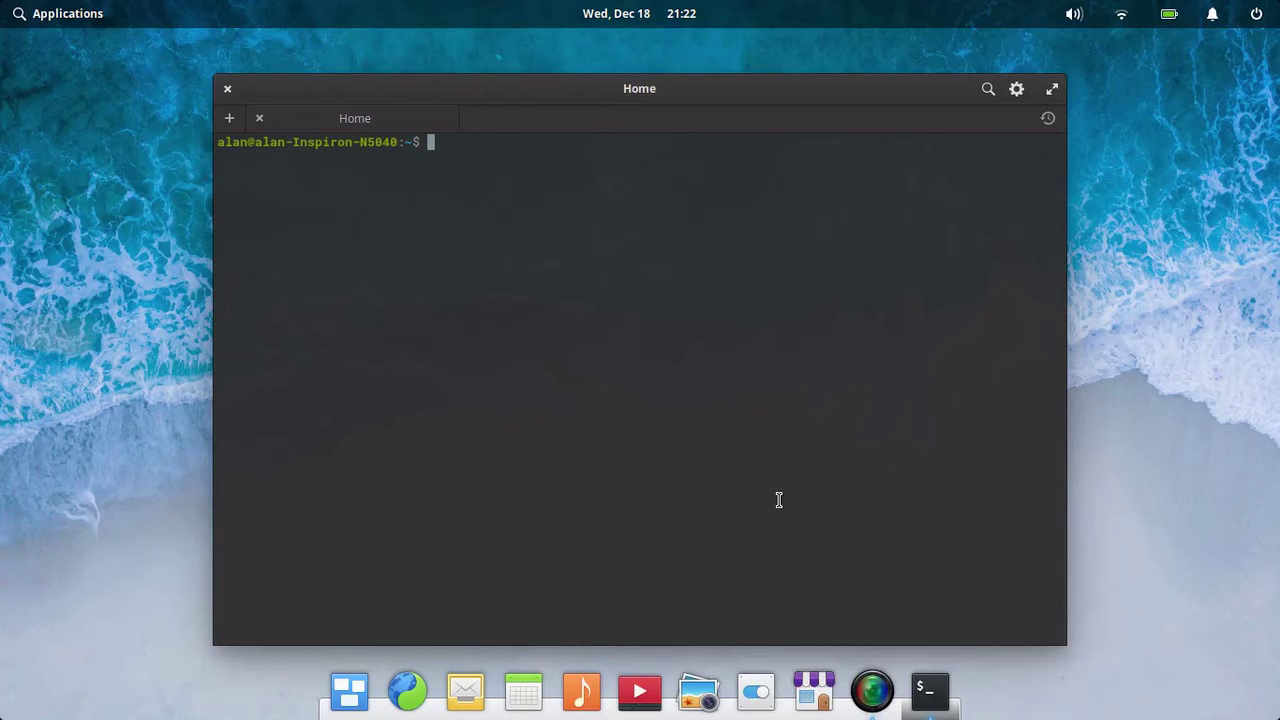
List the configured Flatpak repositories in the terminal with "flatpak remotes"
type("flatpak remotes")
key("Return")
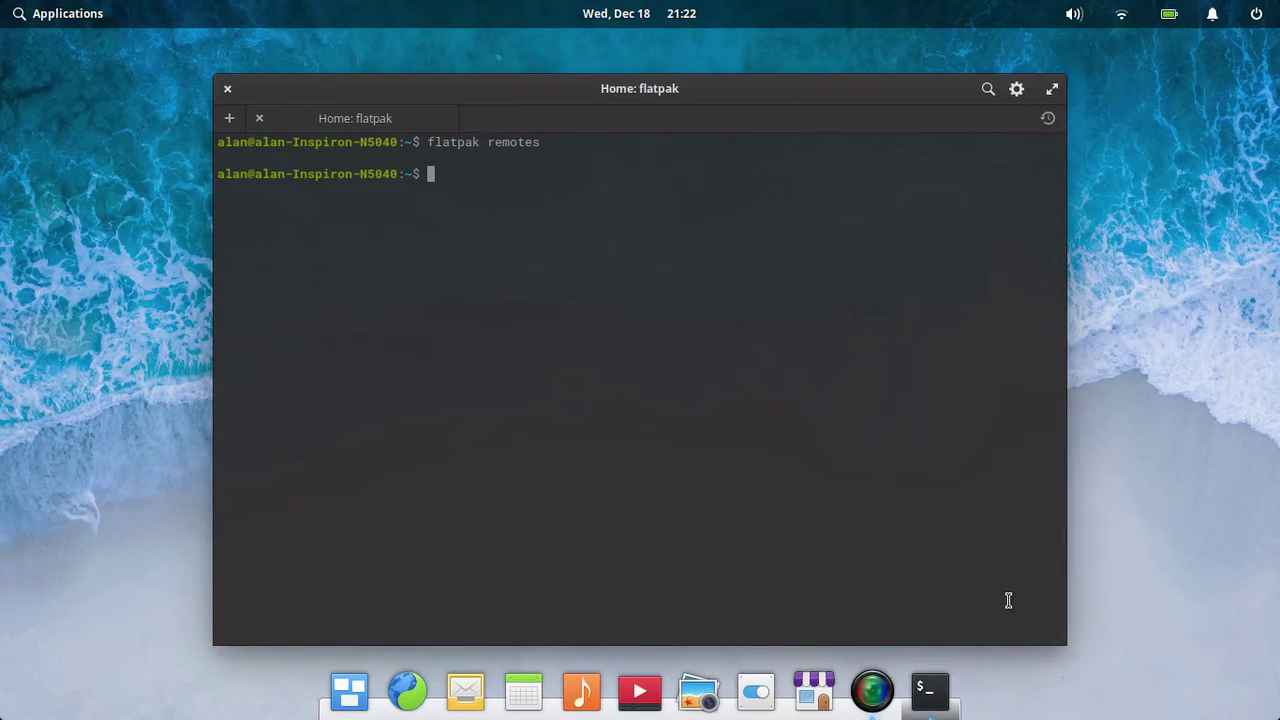
In the web browser, try installing LibreOffice from its Flathub page, acknowledge the untrusted app warning, cancel the installation, and close the browser
left_click(395, 700)
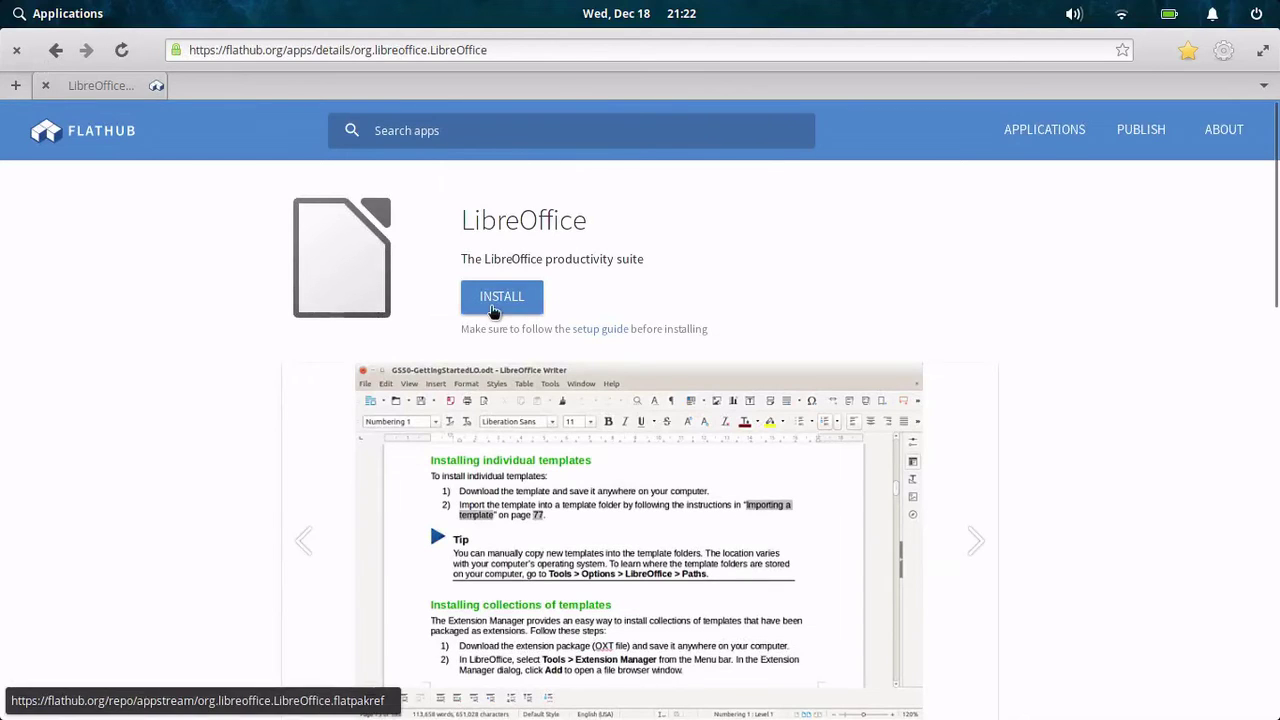
left_click(502, 306)
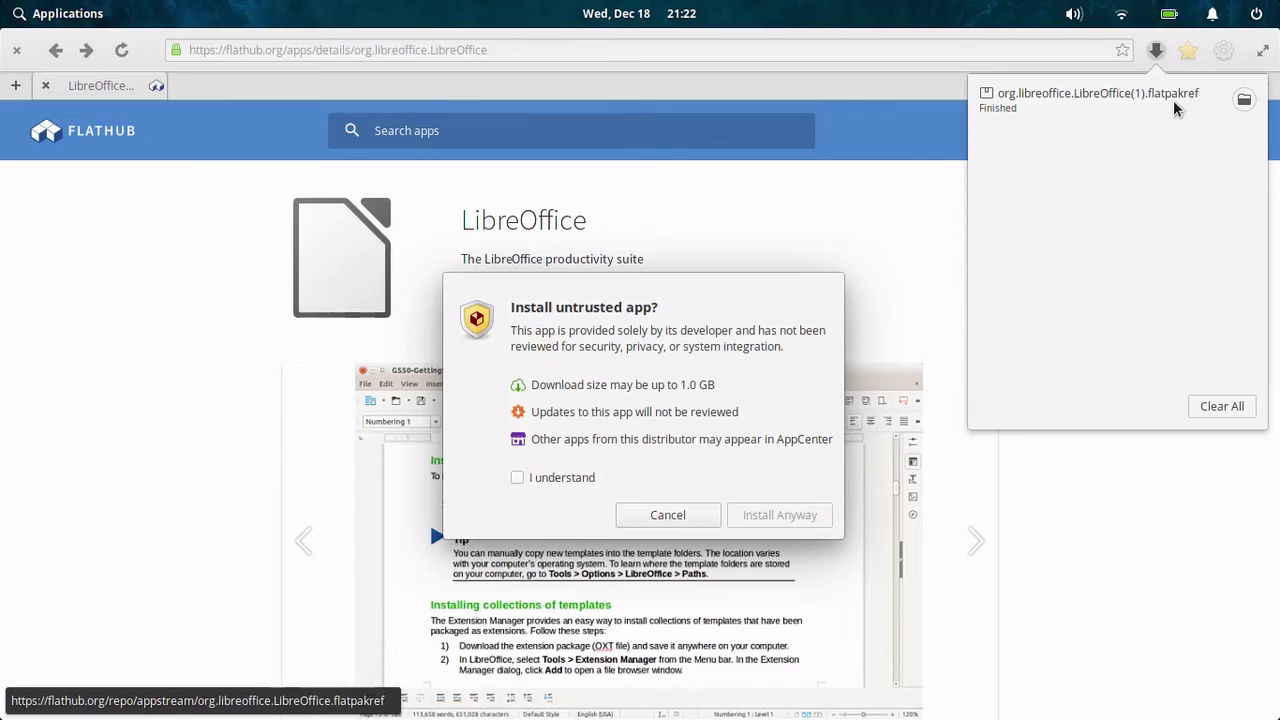
left_click(517, 477)
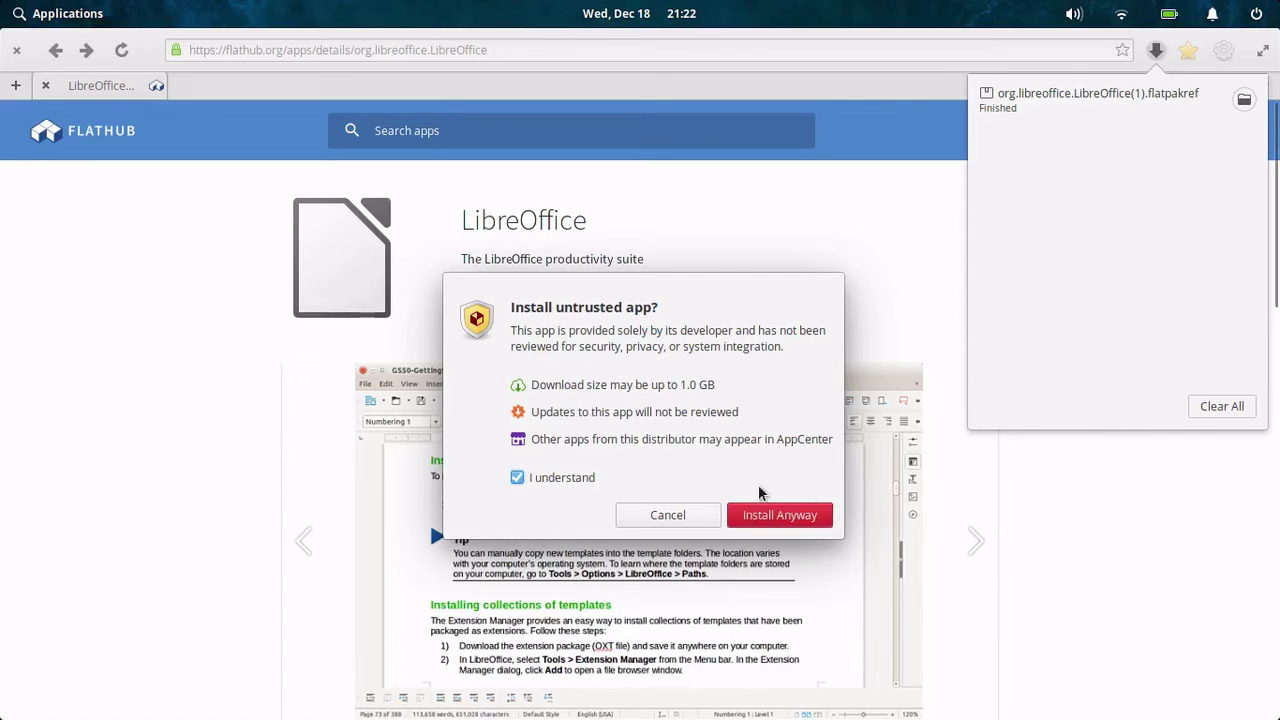
left_click(668, 515)
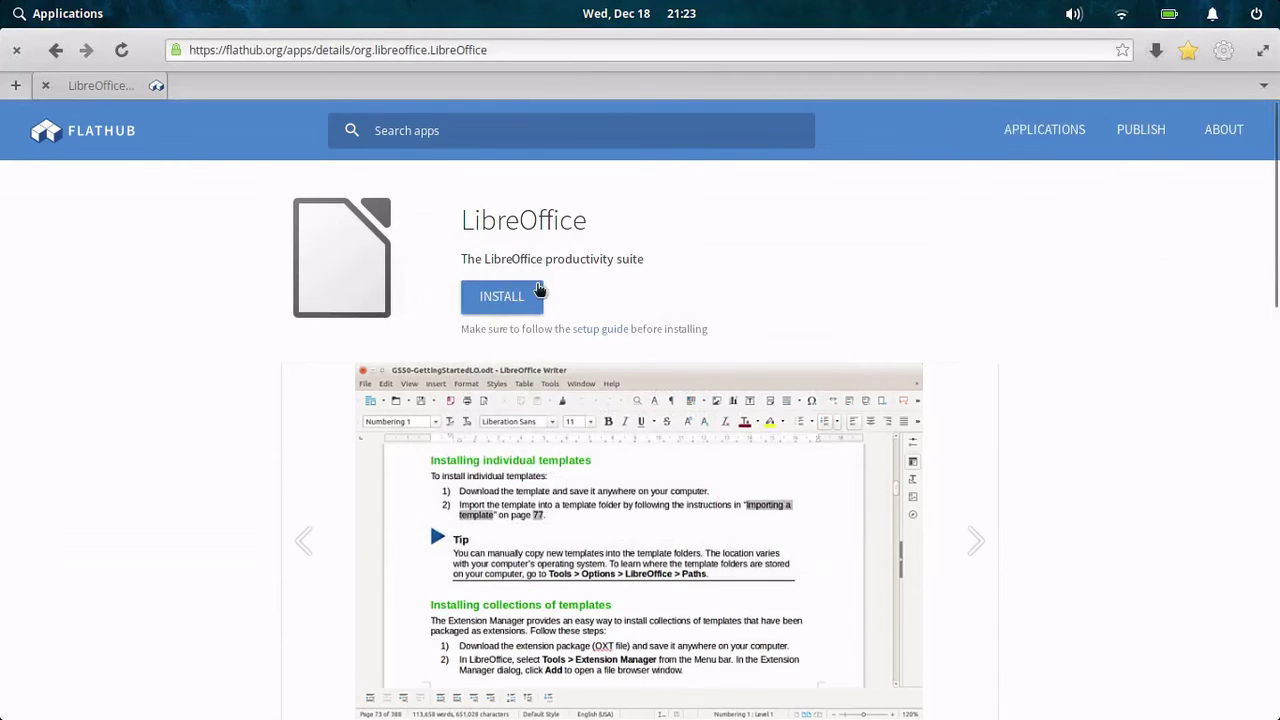
left_click(16, 50)
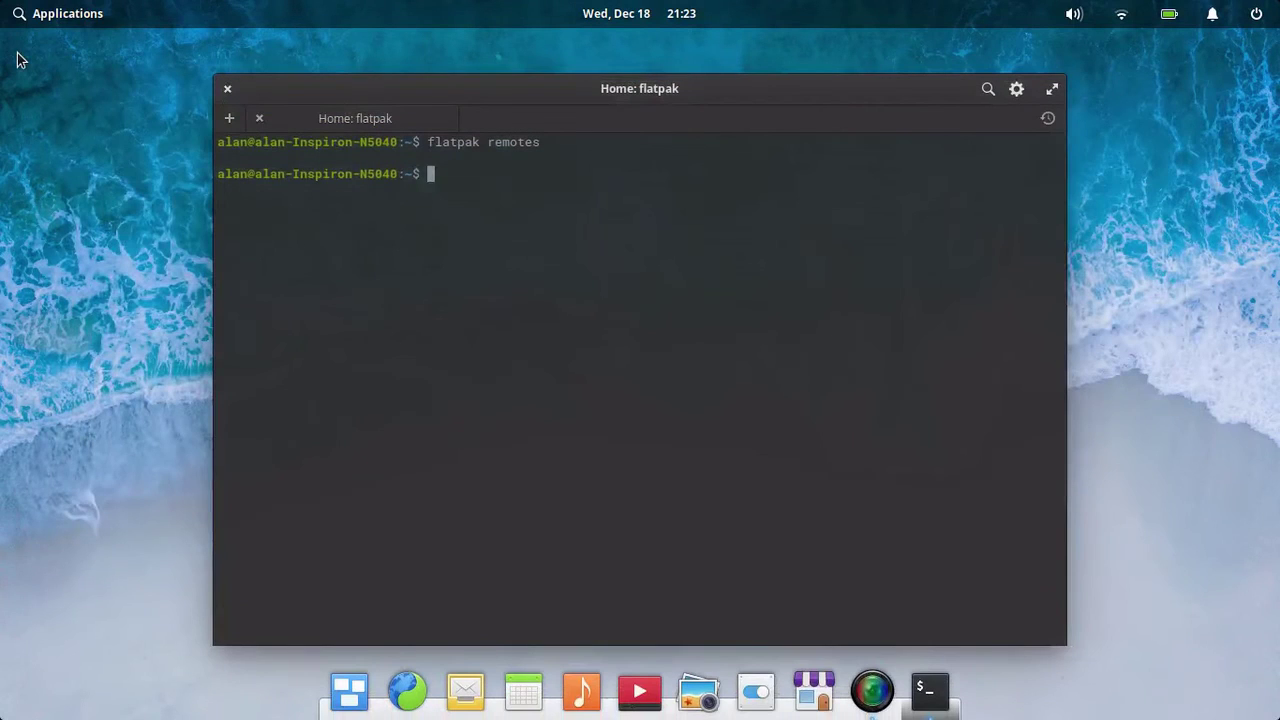
Close the terminal, then launch Calculator from the Accessories category of the installed applications and close it after a look
left_click(227, 88)
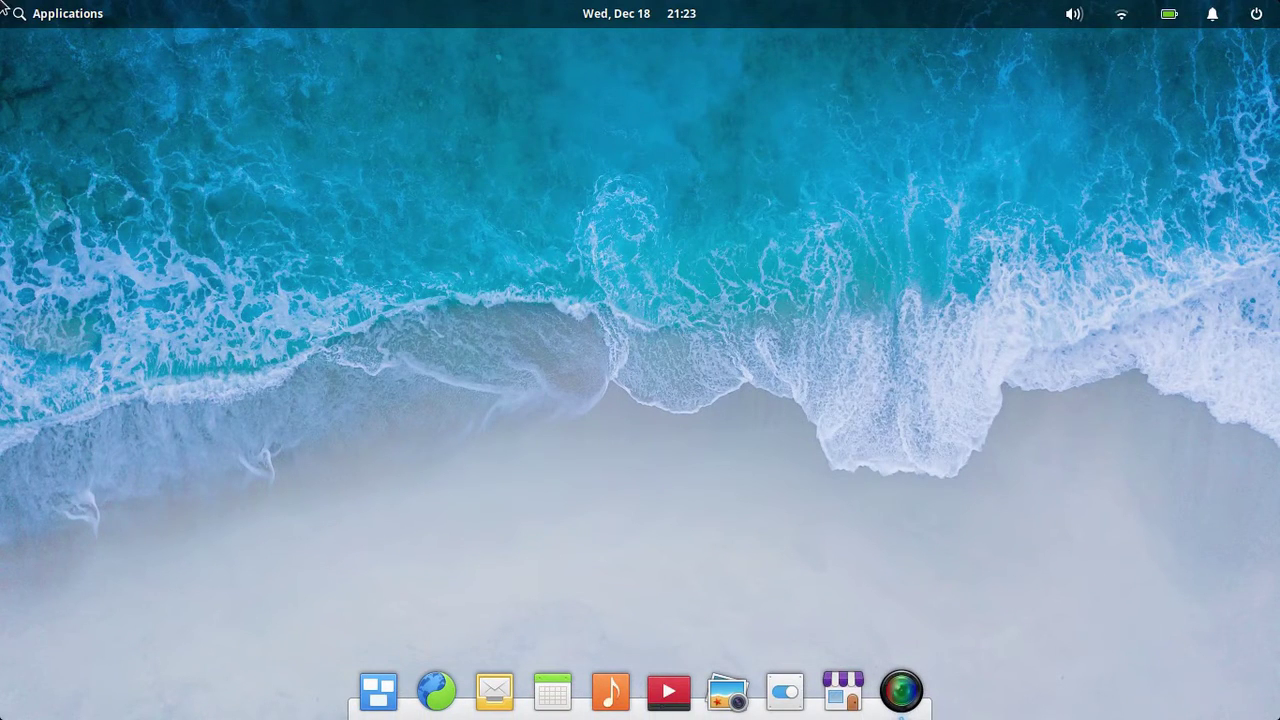
left_click(44, 14)
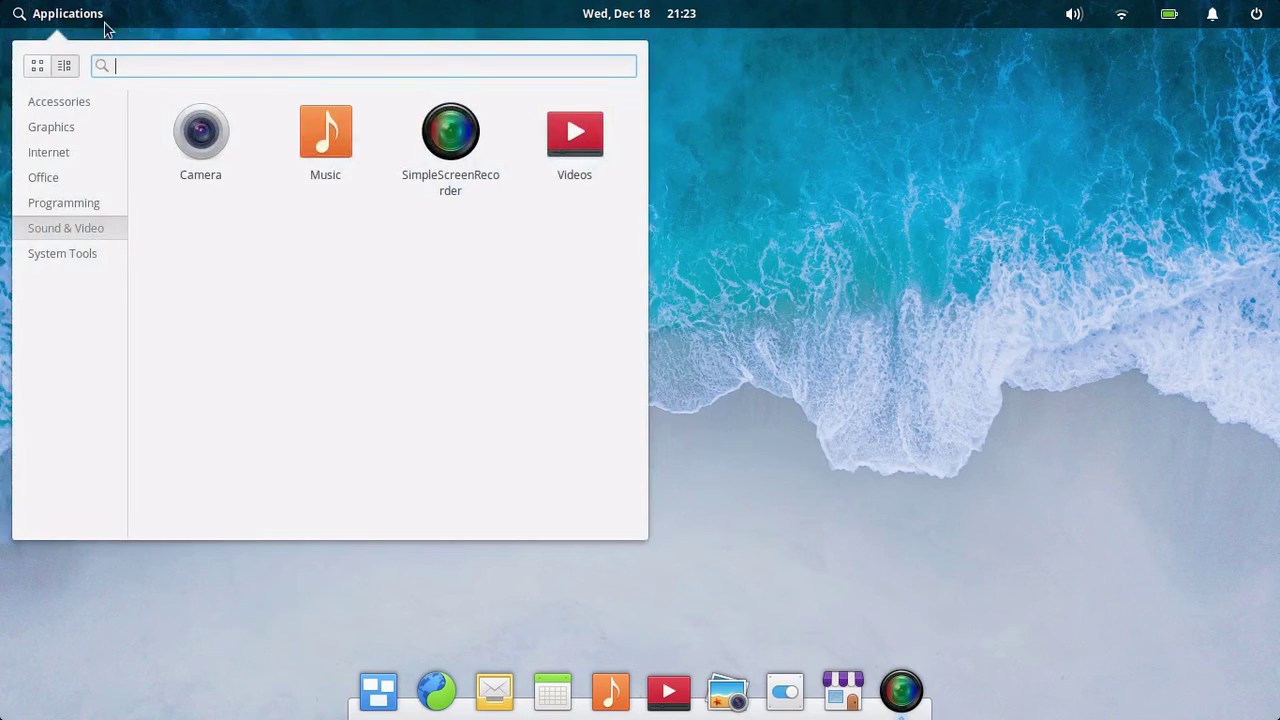
left_click(83, 103)
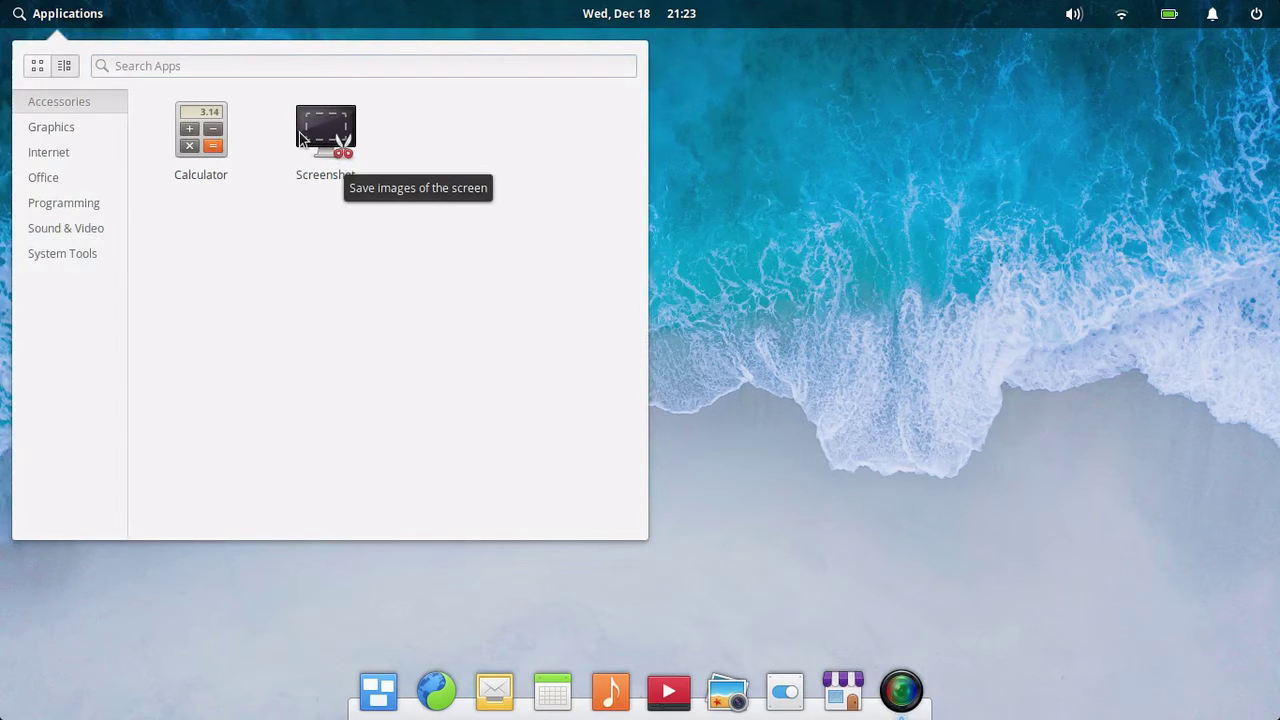
left_click(237, 144)
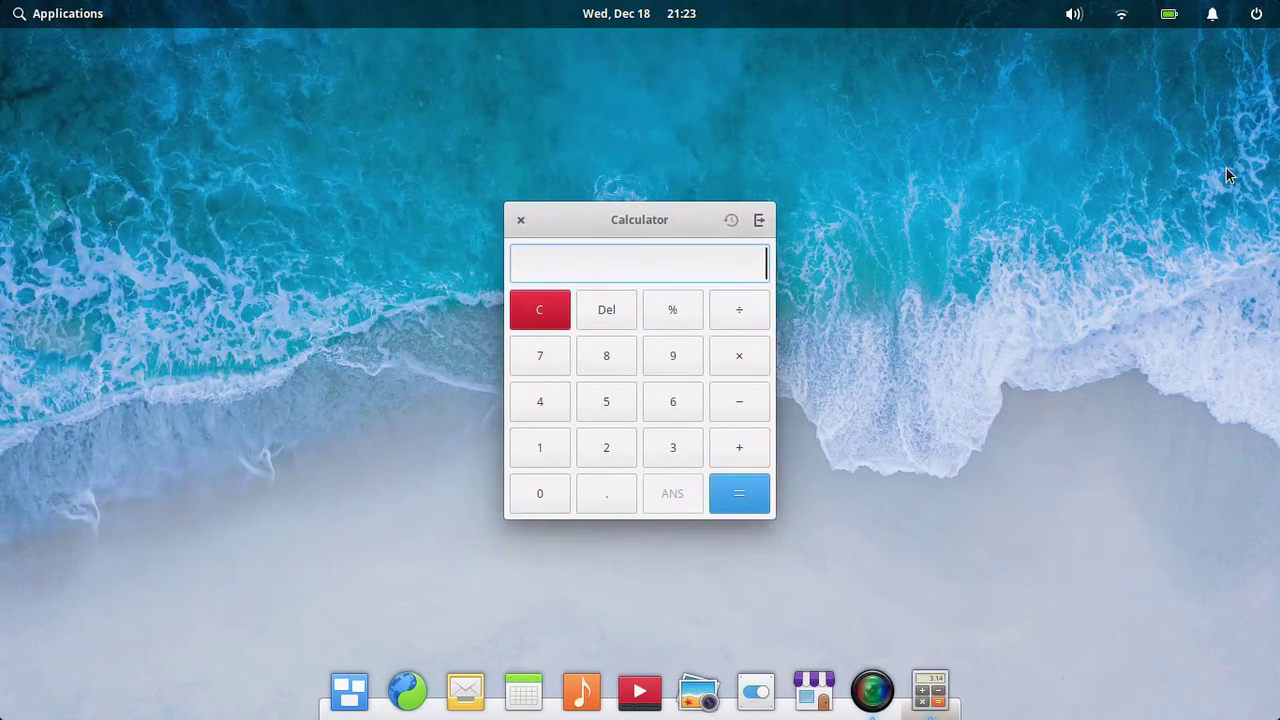
left_click(518, 221)
Look through the installed applications in the Graphics, Internet and Office categories
left_click(55, 12)
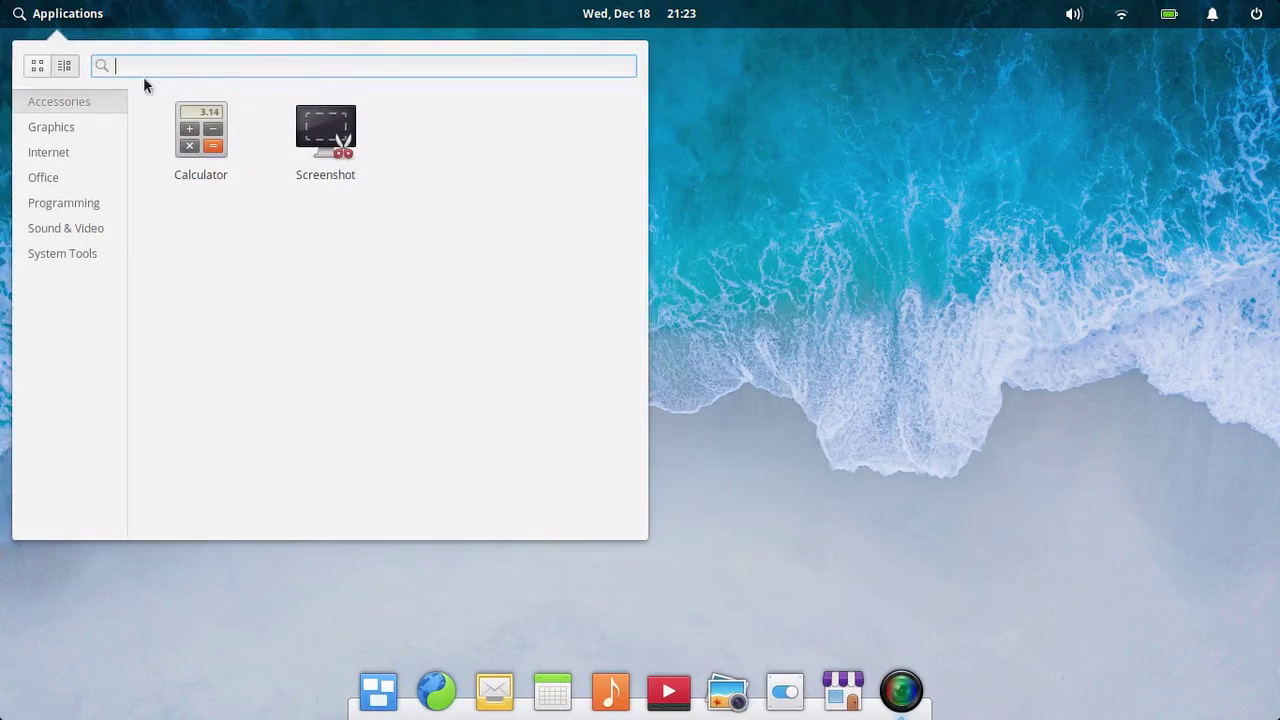
left_click(55, 132)
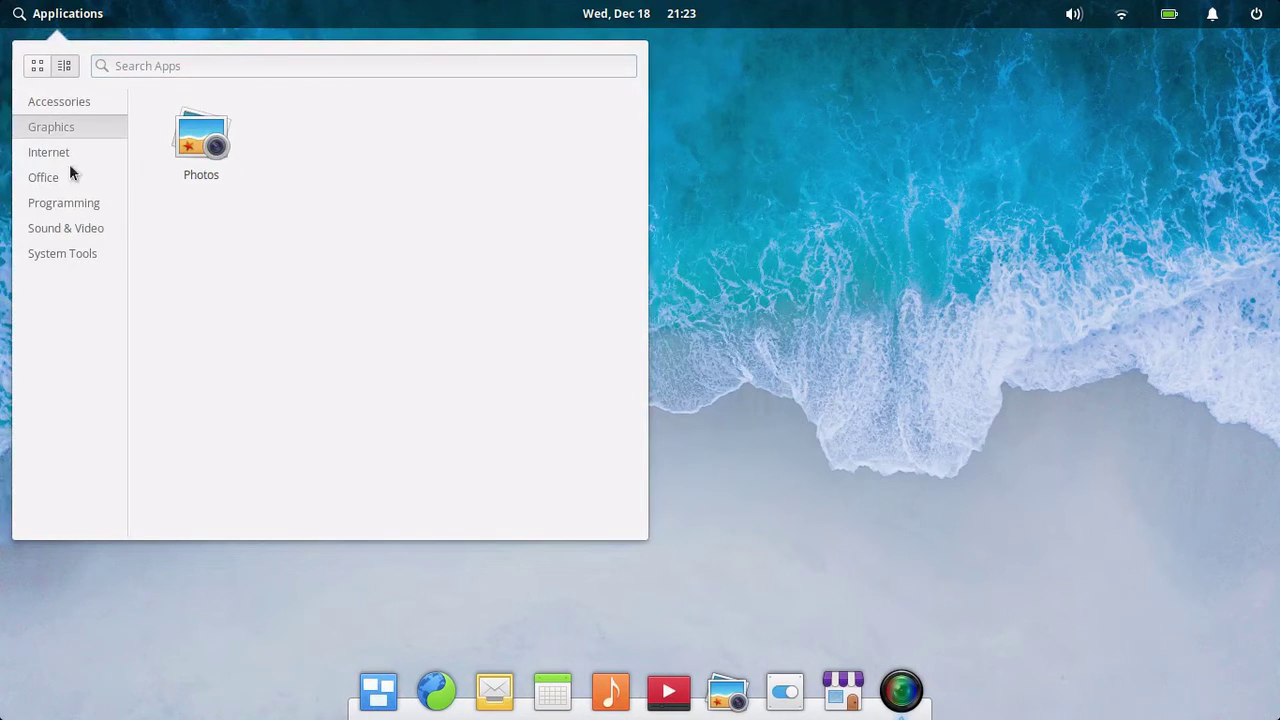
left_click(24, 155)
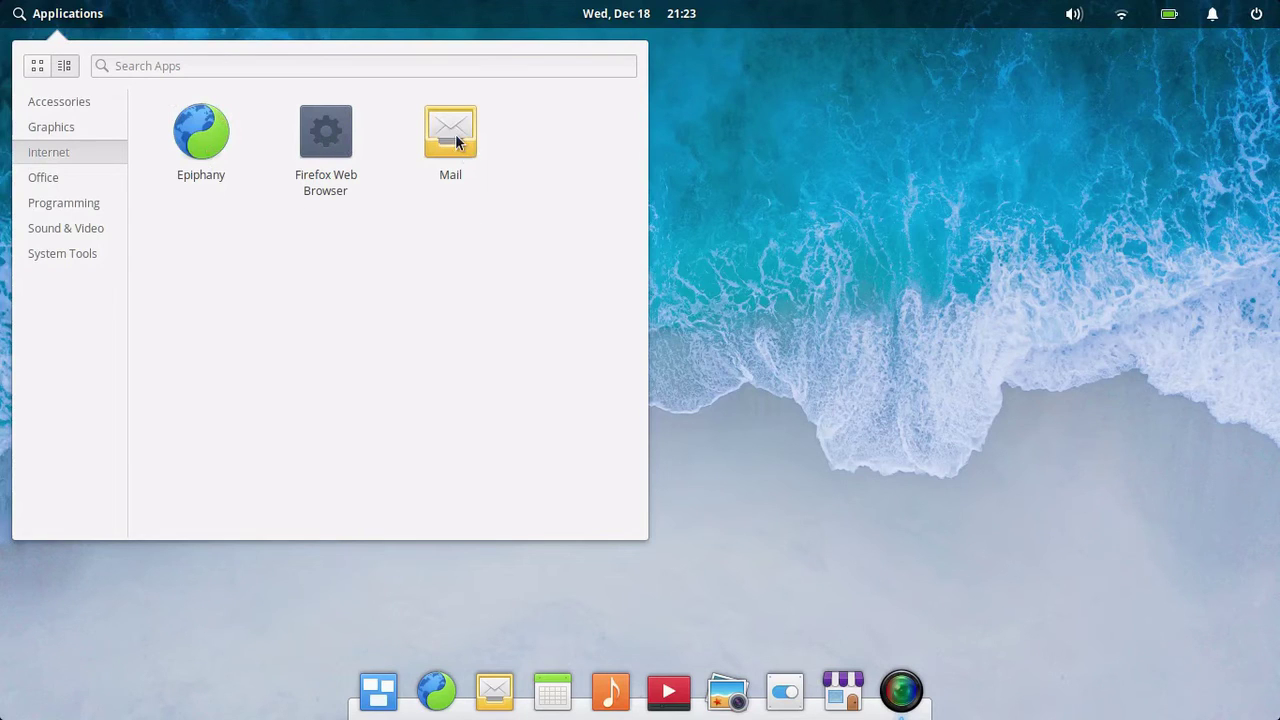
left_click(44, 178)
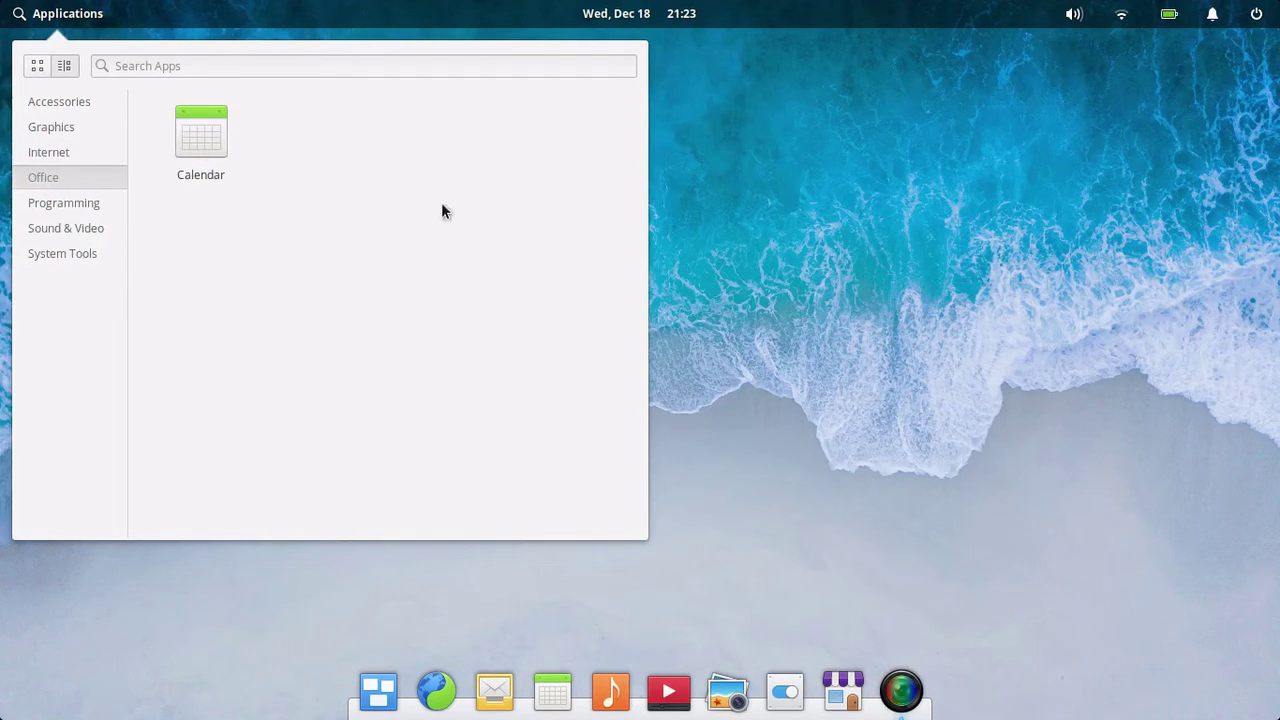
Launch Code from the Programming category, create a new empty file to view the editor, and close it
left_click(63, 206)
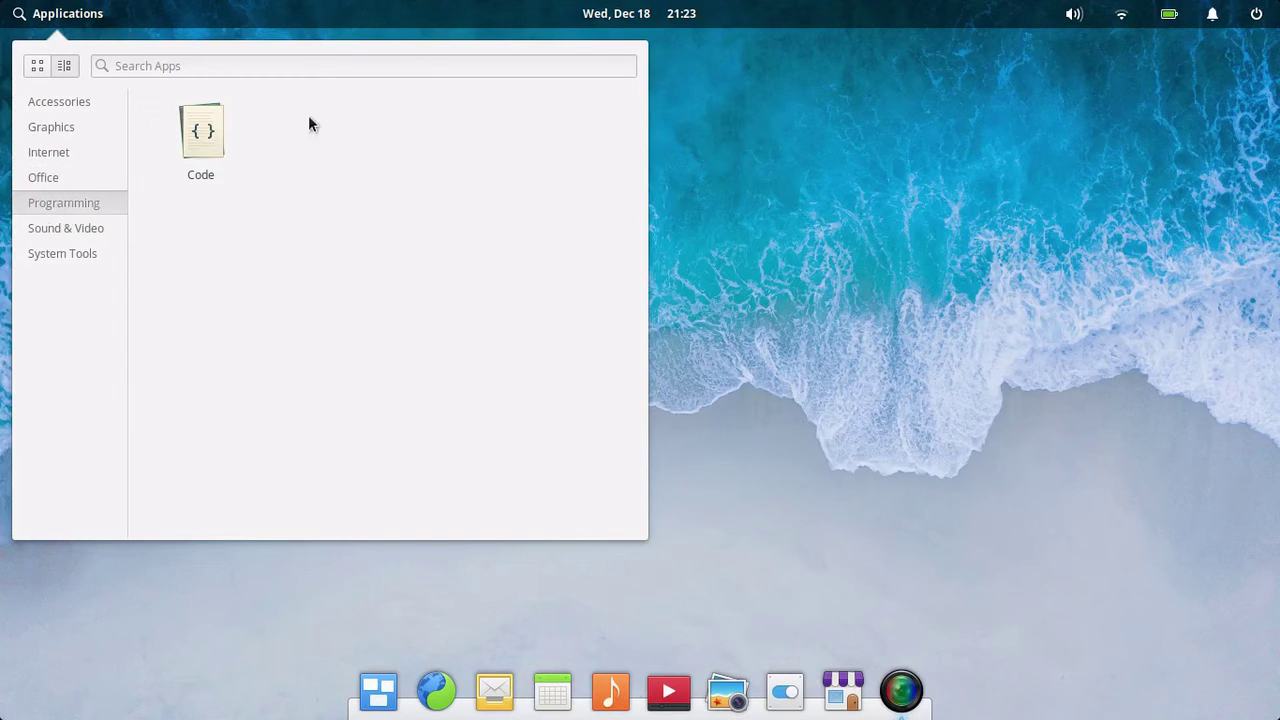
left_click(200, 134)
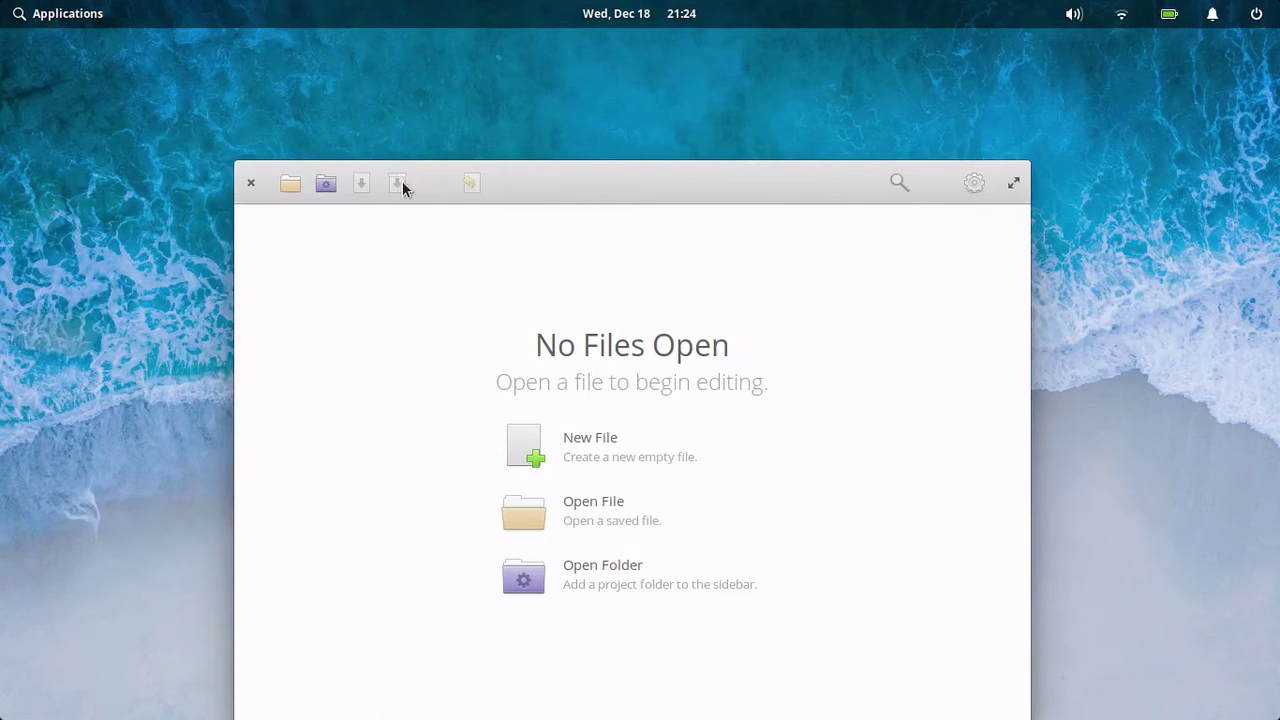
left_click(590, 458)
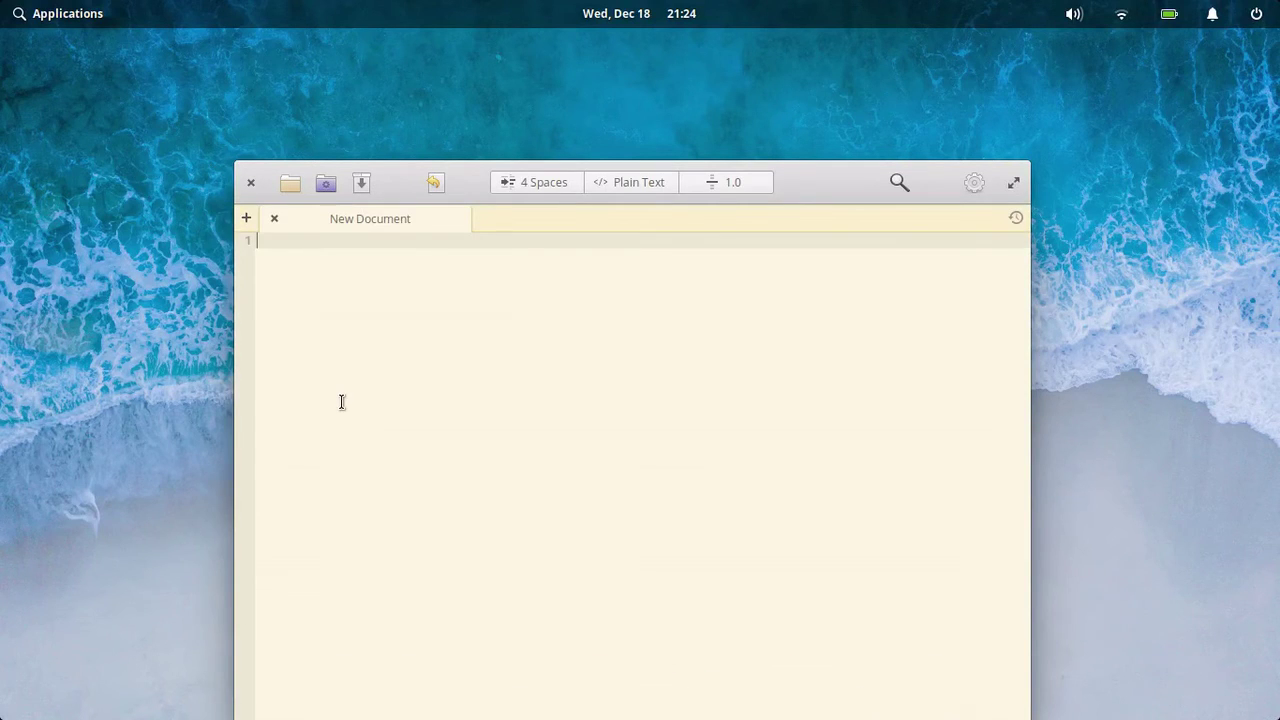
left_click(252, 185)
Look through the installed applications in the Sound & Video and System Tools categories
left_click(92, 16)
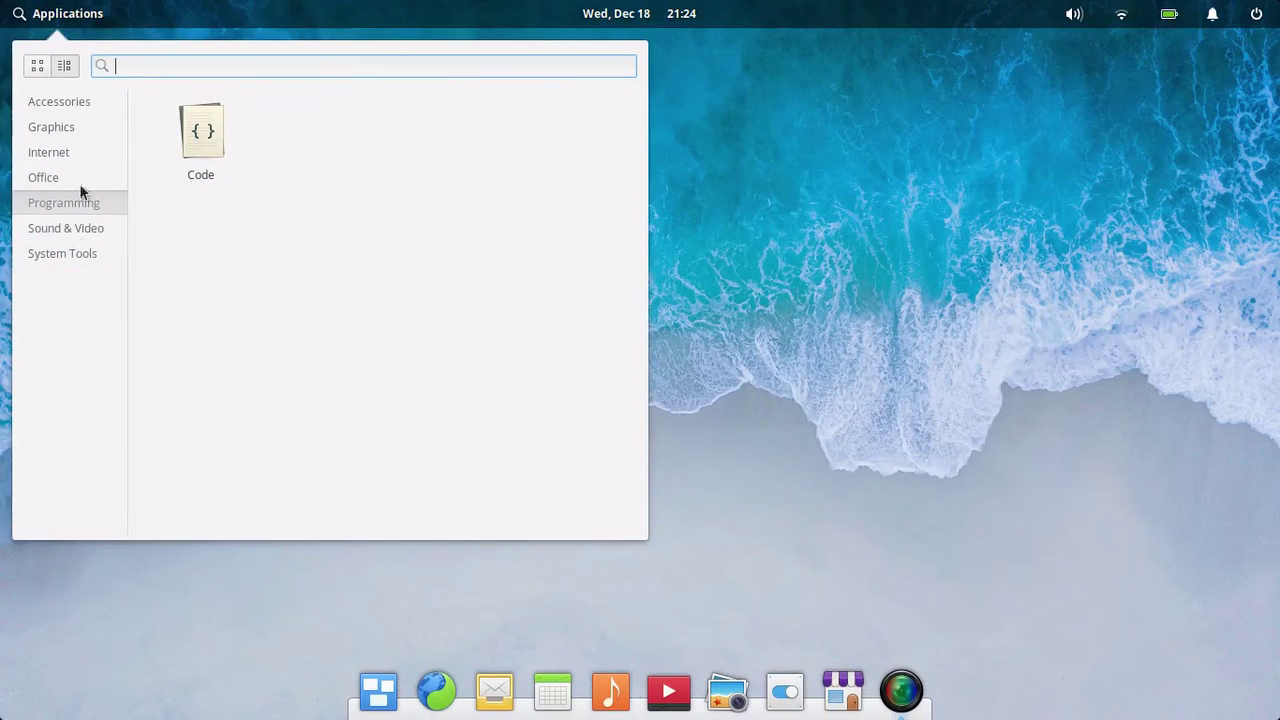
left_click(66, 229)
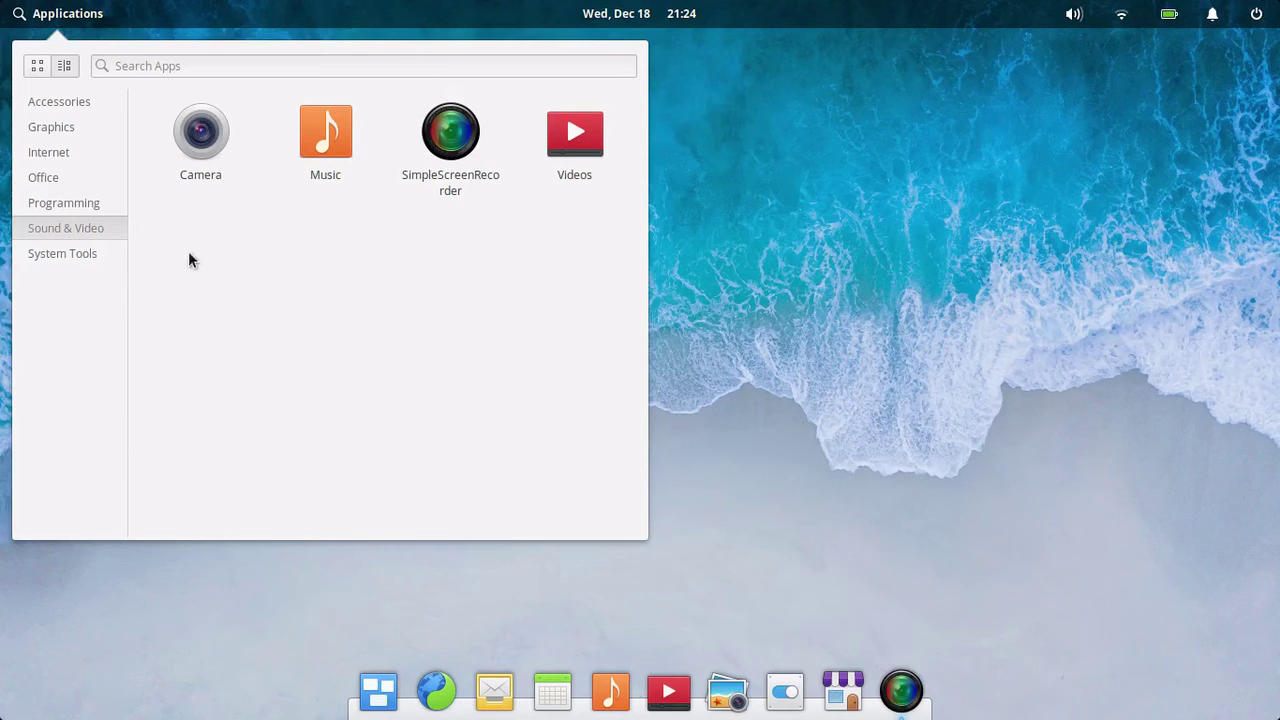
left_click(74, 262)
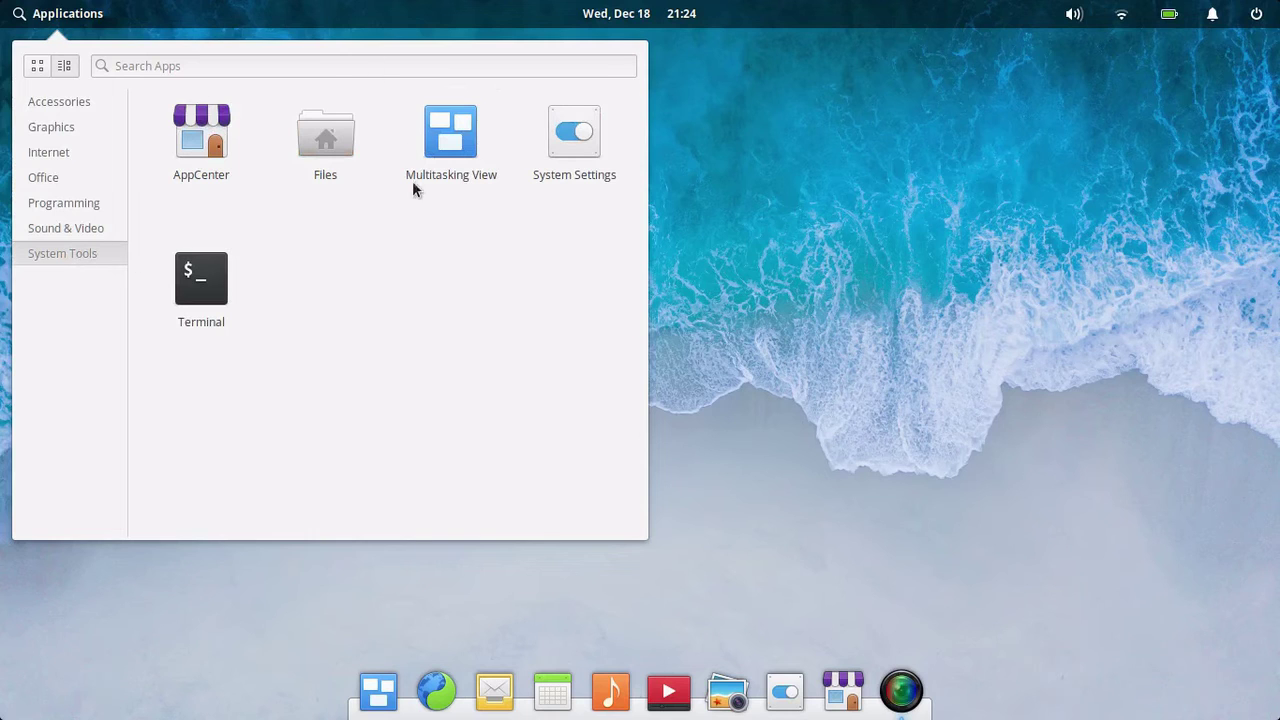
Open the Files application, look at the Videos and Downloads folders, close the Videos folder, and exit the file manager
left_click(322, 133)
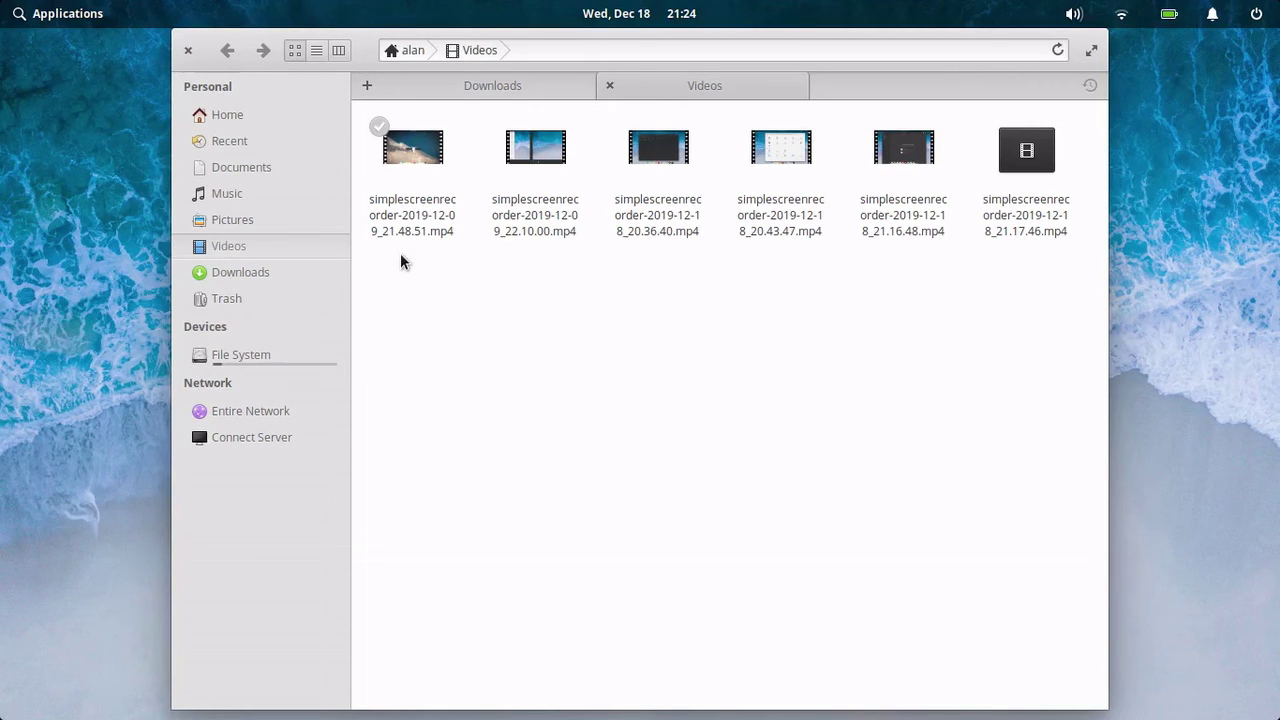
left_click(610, 87)
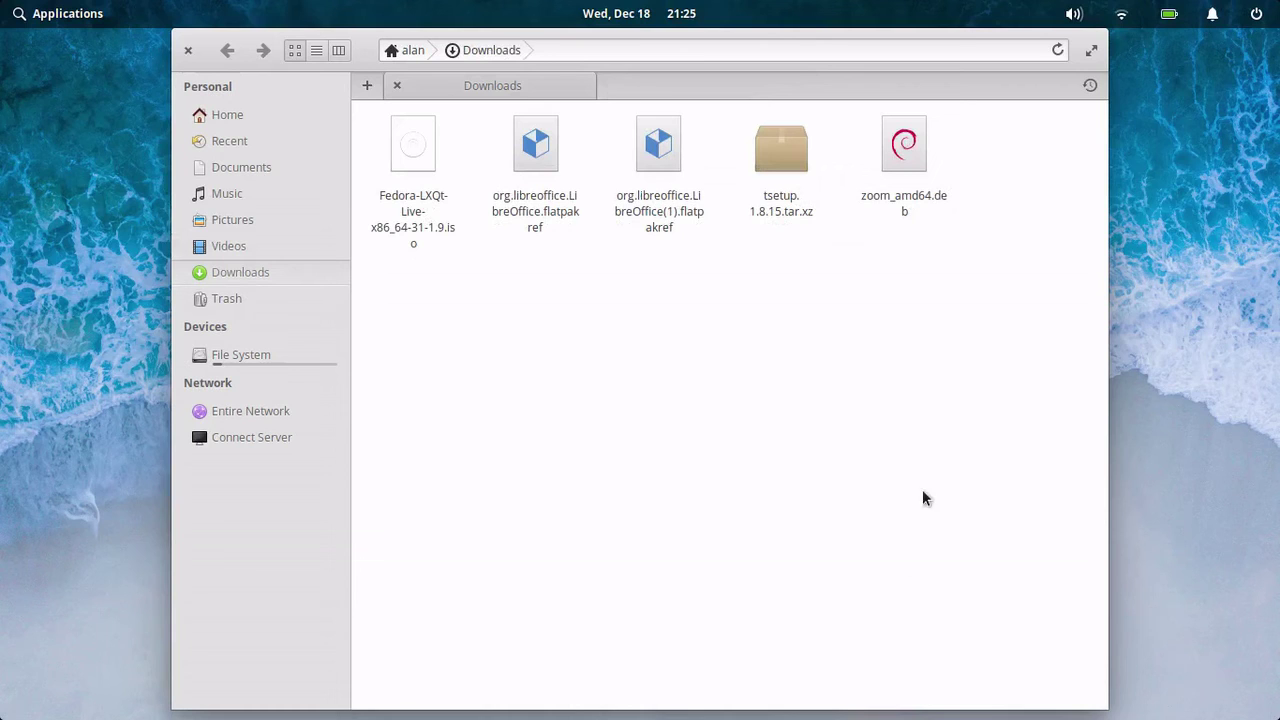
left_click(190, 51)
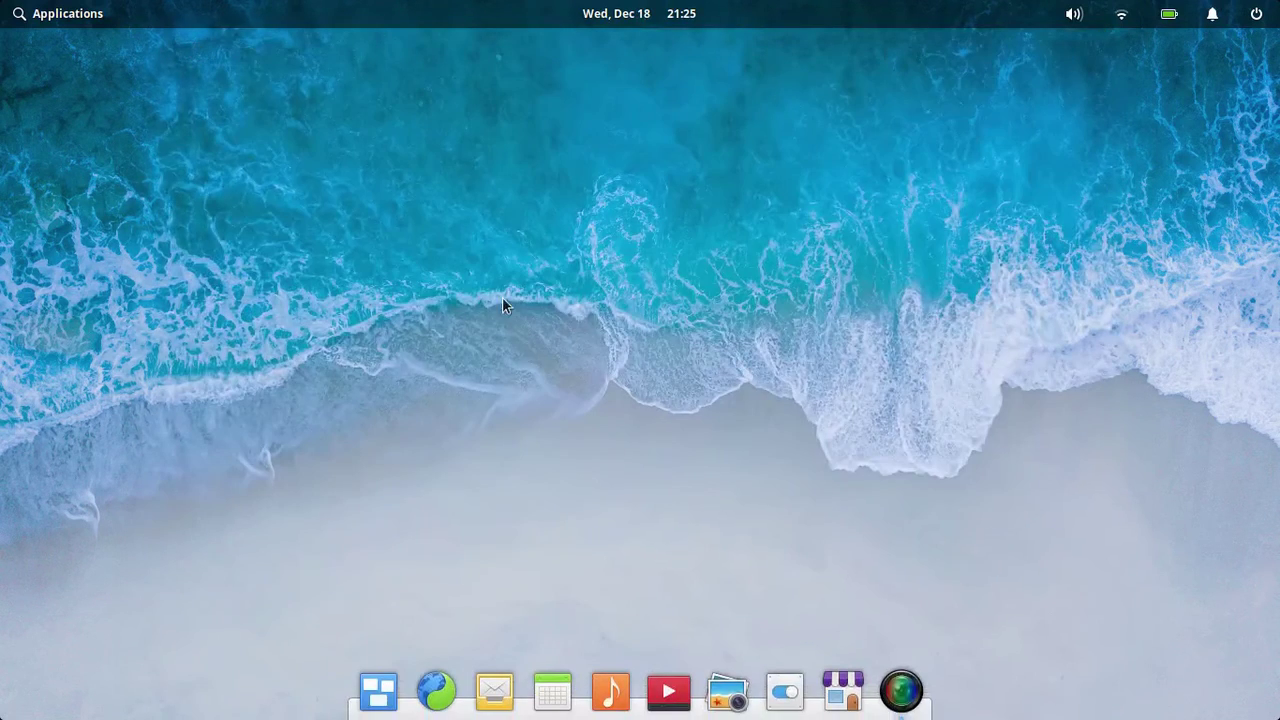